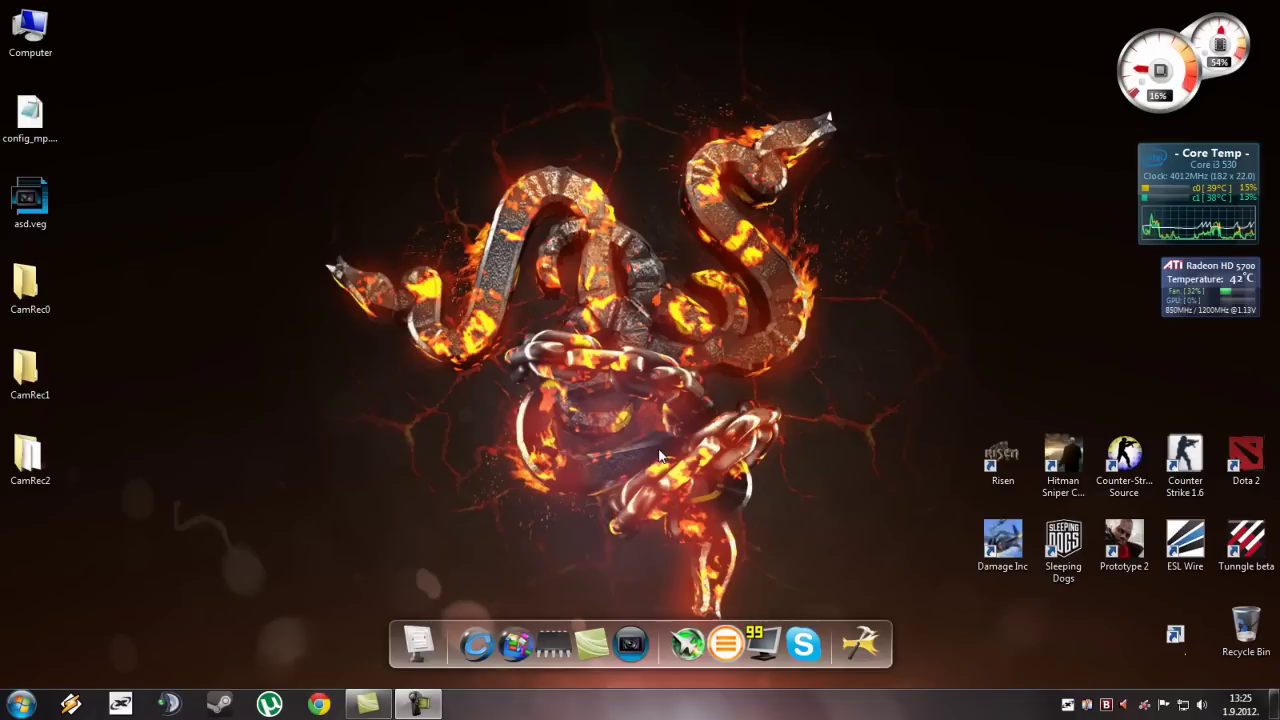
# - Search the Start menu for 'servi' to list the Services console
pyautogui.click(22, 703)
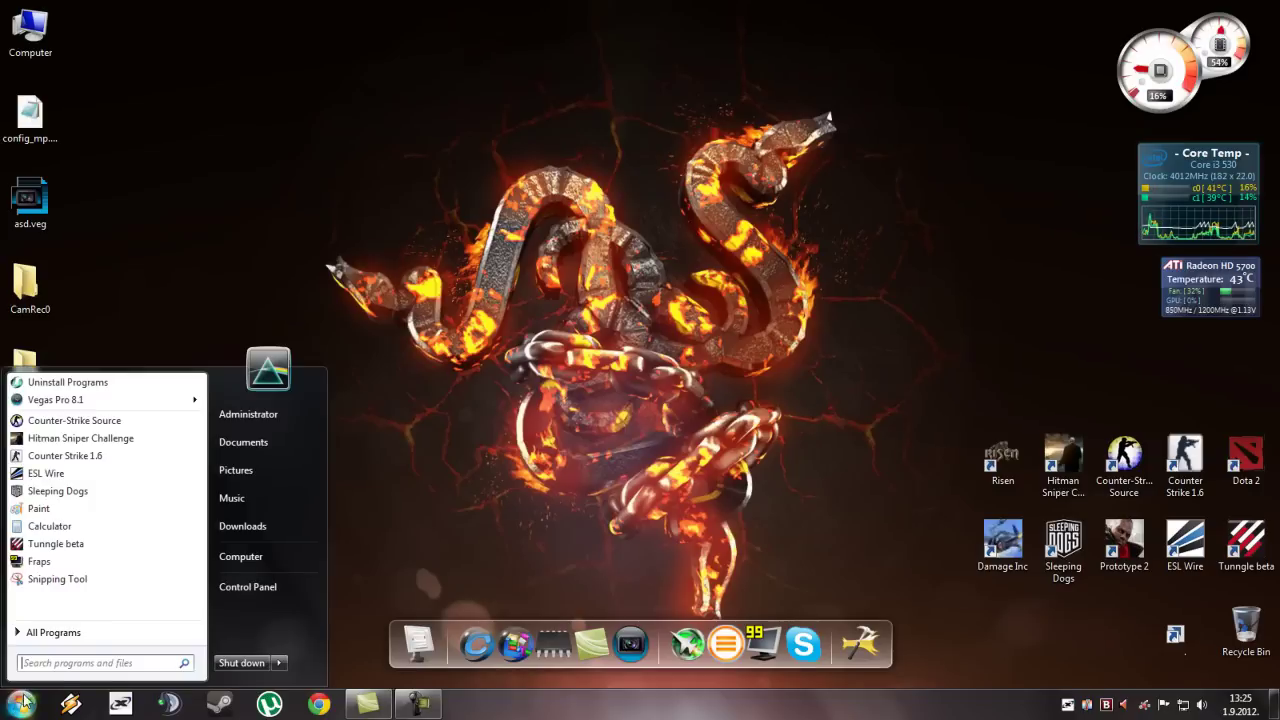
pyautogui.write('servi')
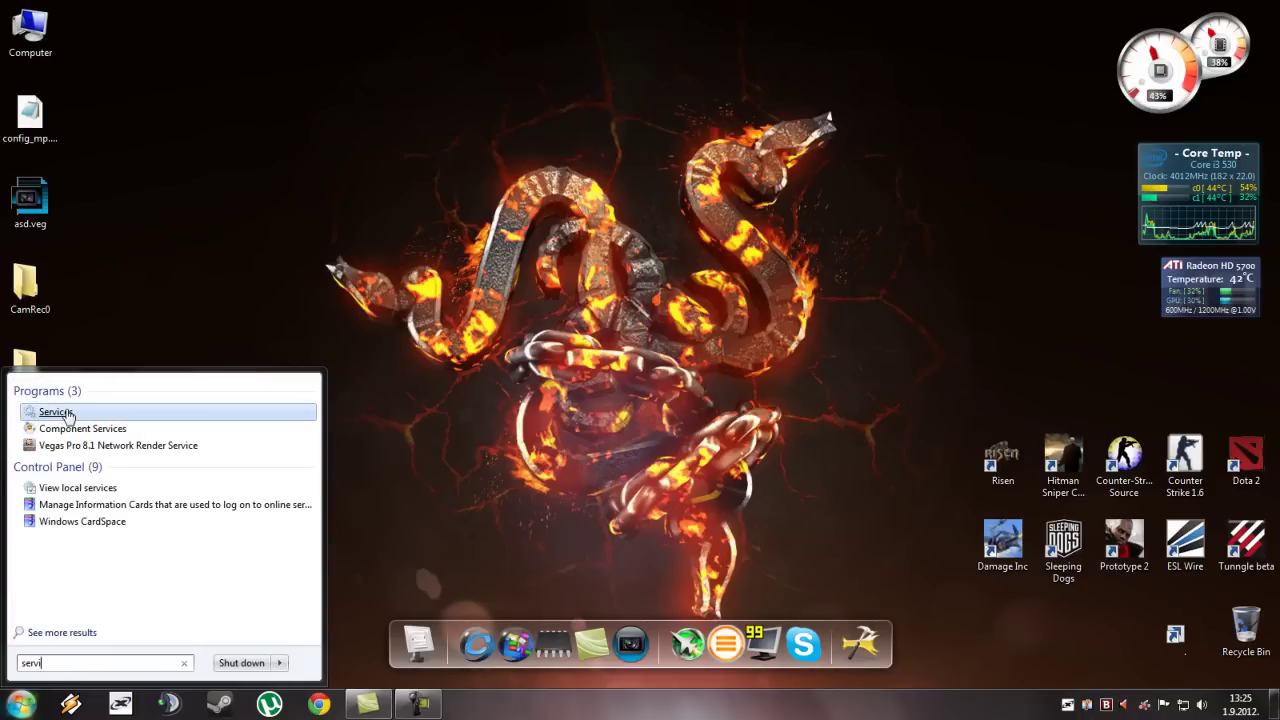
# - Open Services maximized, with Name and Description columns widened to show full text
pyautogui.click(56, 412)
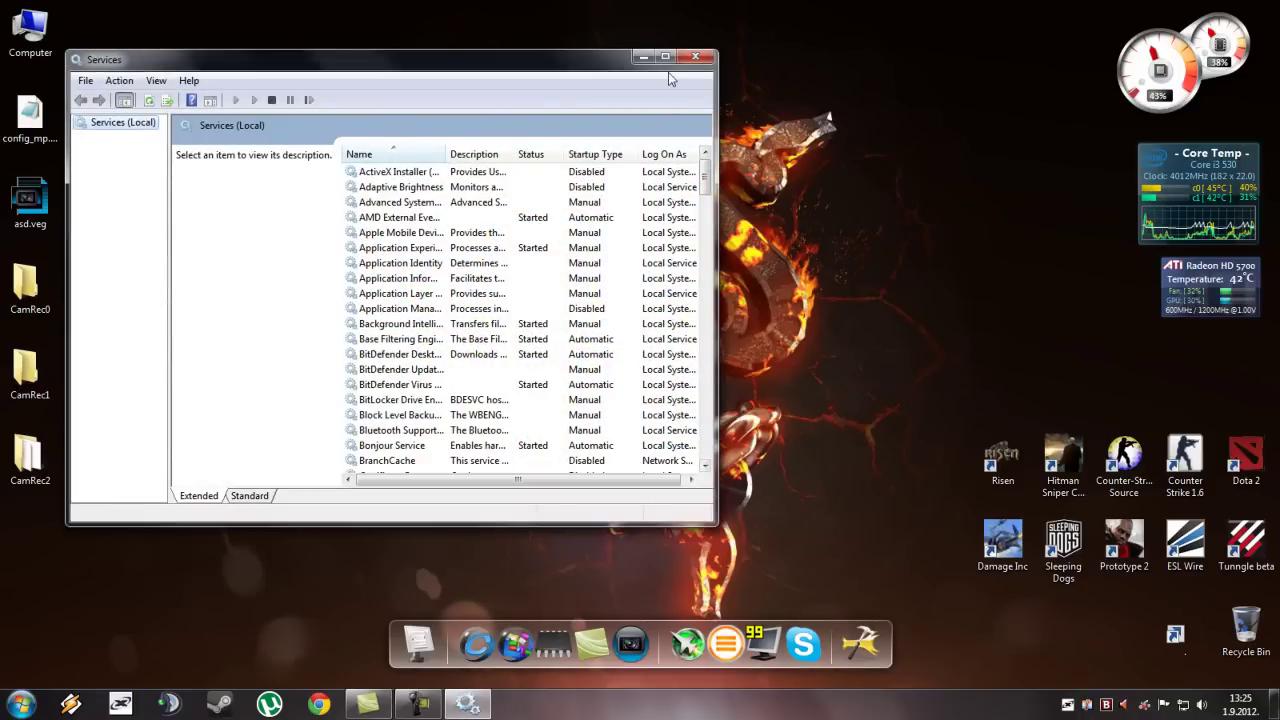
pyautogui.click(666, 57)
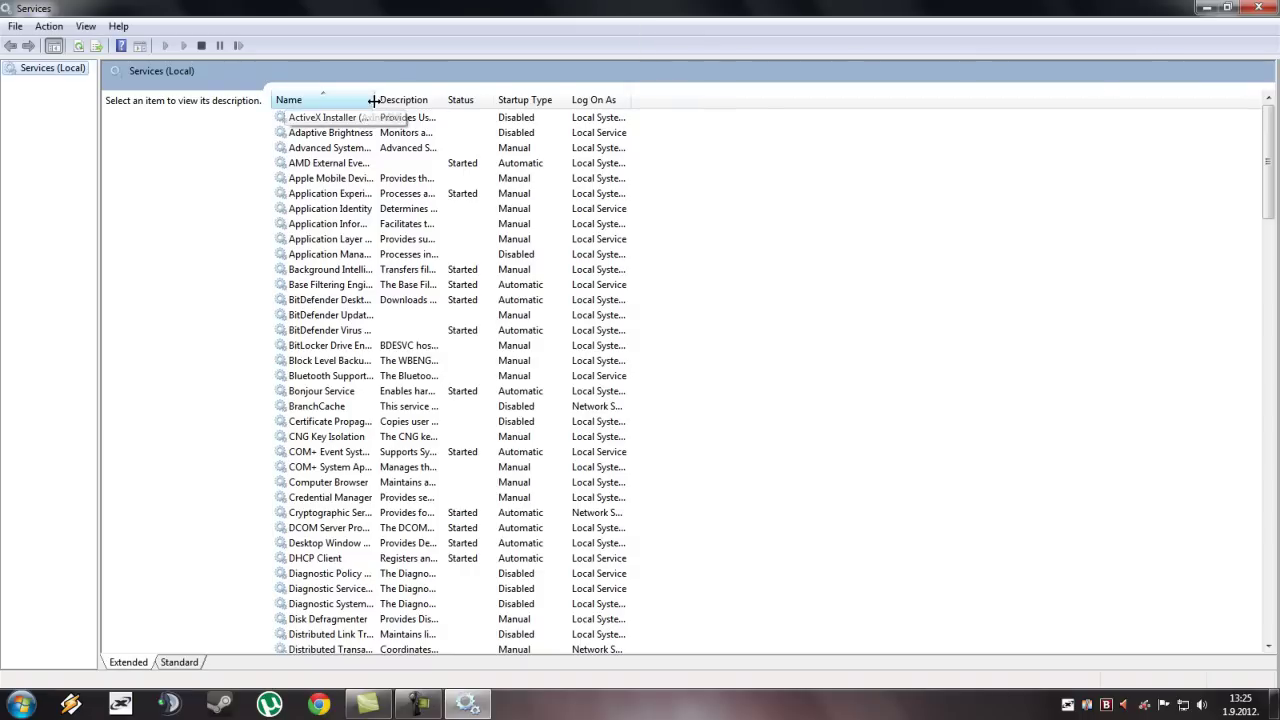
pyautogui.moveTo(373, 100); pyautogui.dragTo(1008, 100)
pyautogui.moveTo(1200, 100); pyautogui.dragTo(1245, 100)
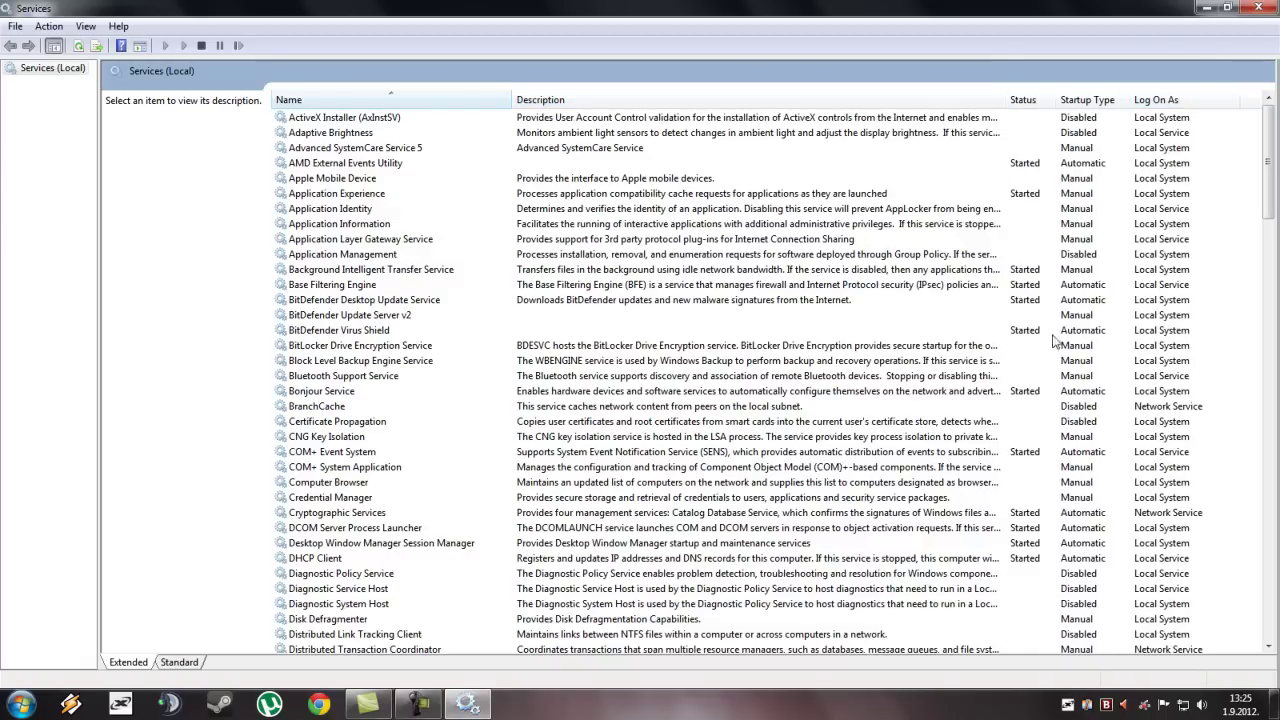
pyautogui.rightClick(620, 705)
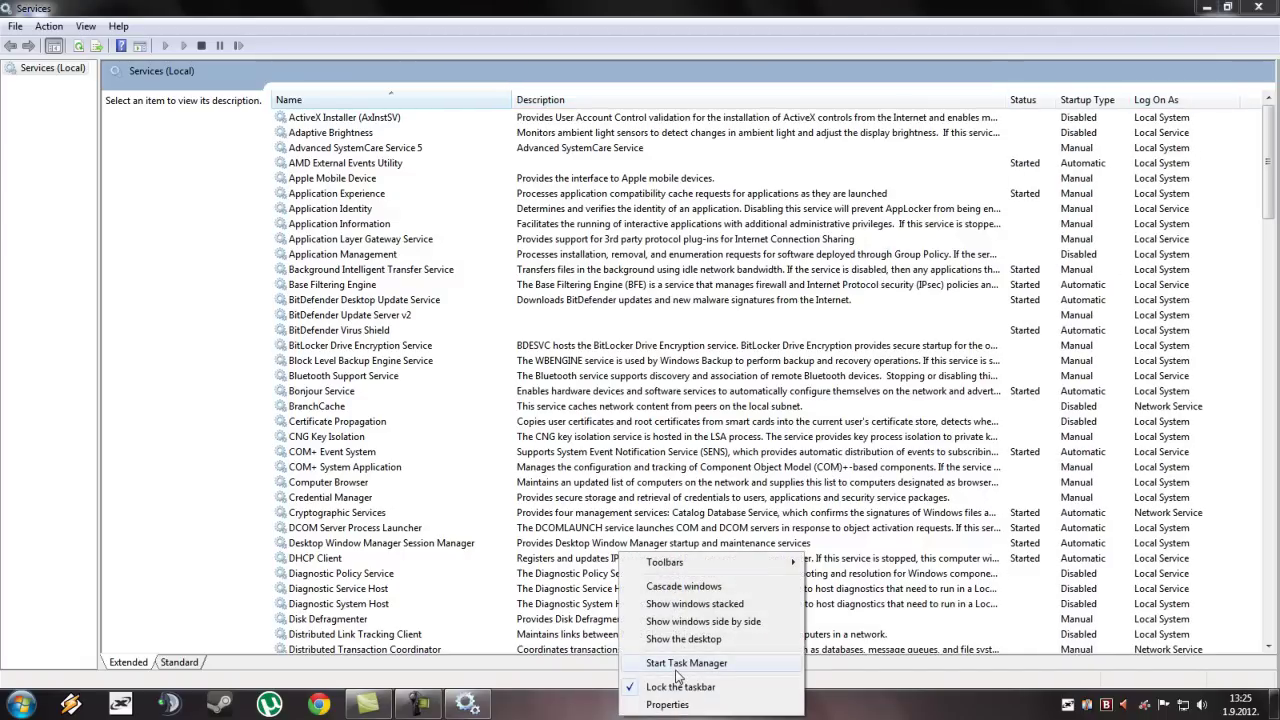
pyautogui.click(677, 666)
pyautogui.moveTo(529, 85); pyautogui.dragTo(780, 72)
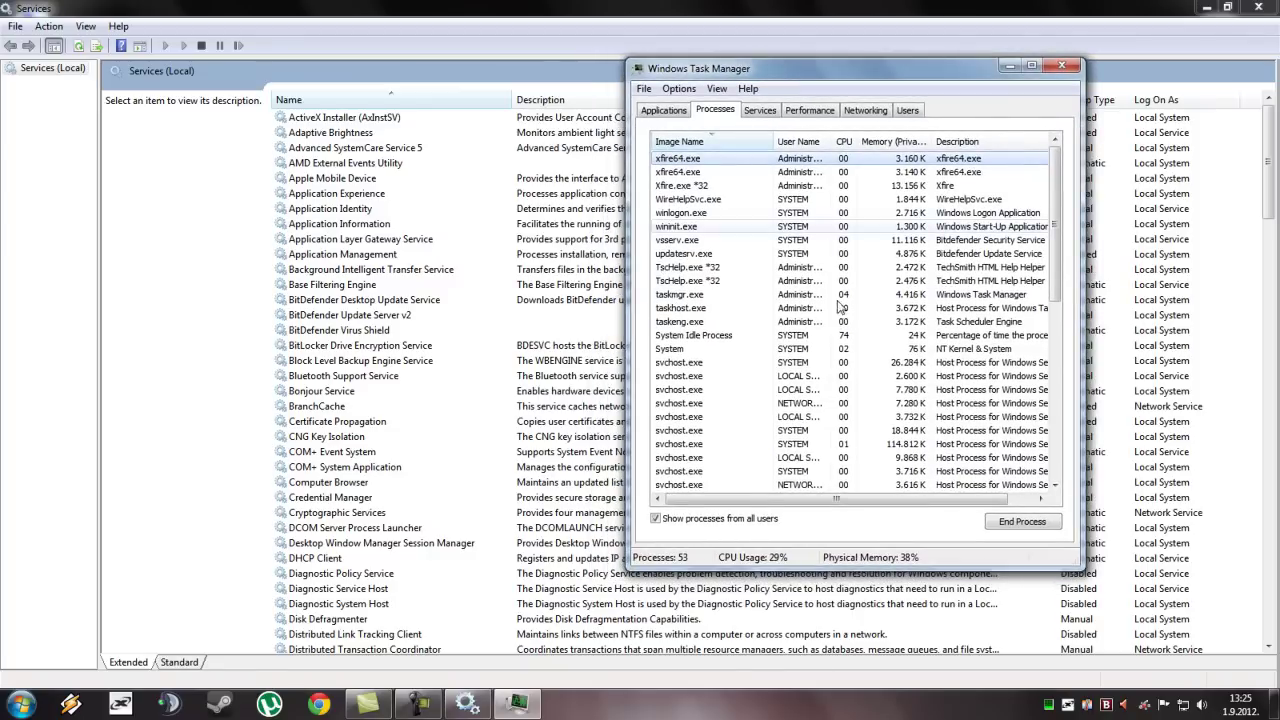
pyautogui.scroll(-3, 880, 312)
pyautogui.scroll(-3, 950, 318)
pyautogui.scroll(7, 1024, 325)
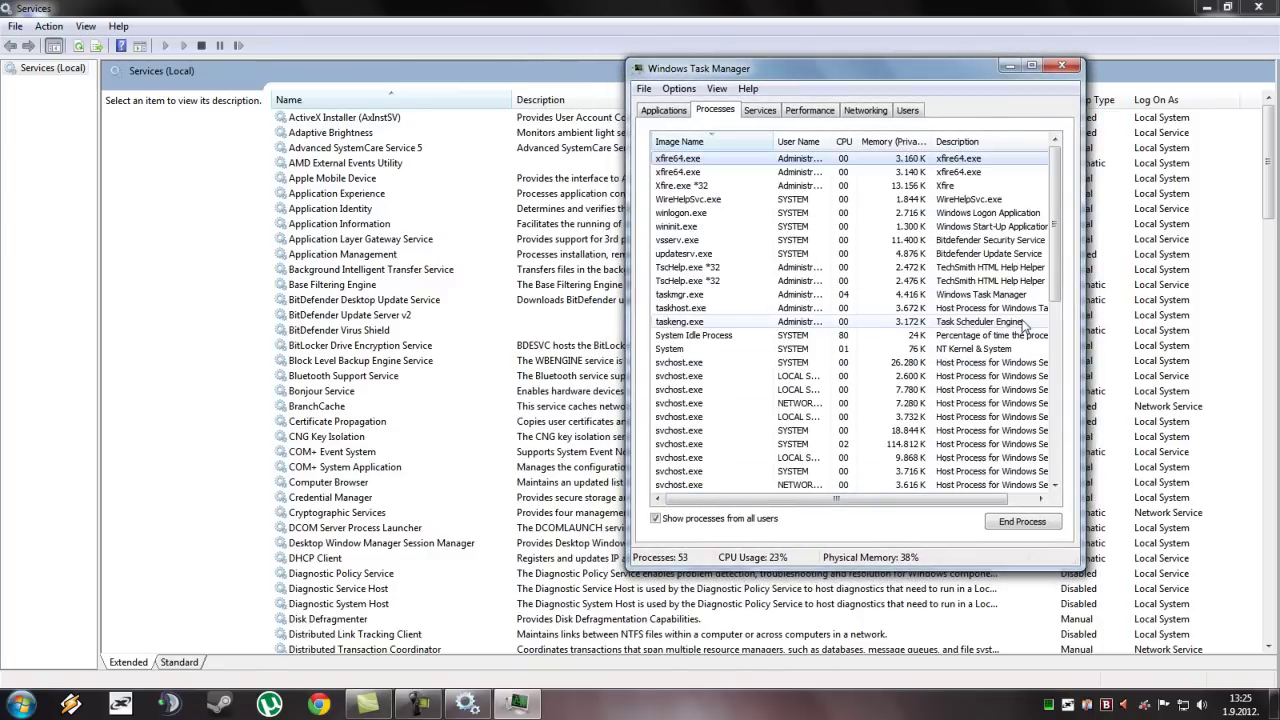
pyautogui.scroll(-10, 845, 310)
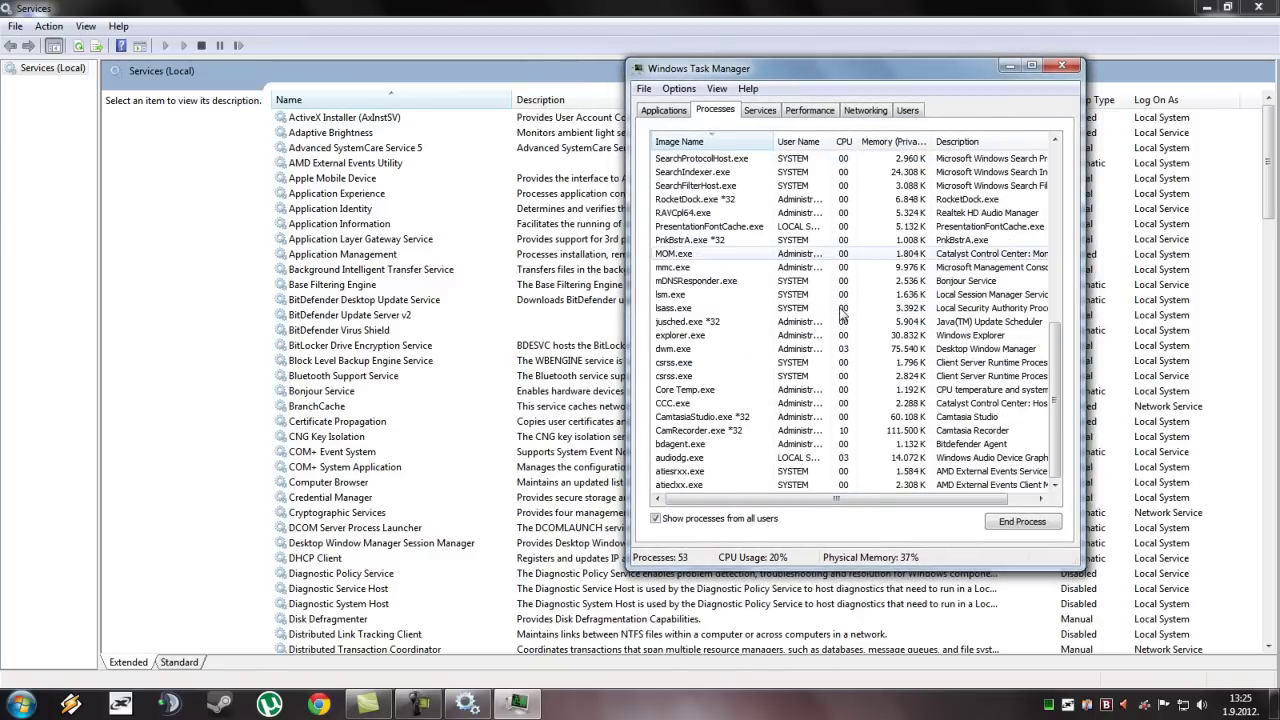
pyautogui.scroll(5, 843, 313)
pyautogui.scroll(5, 843, 313)
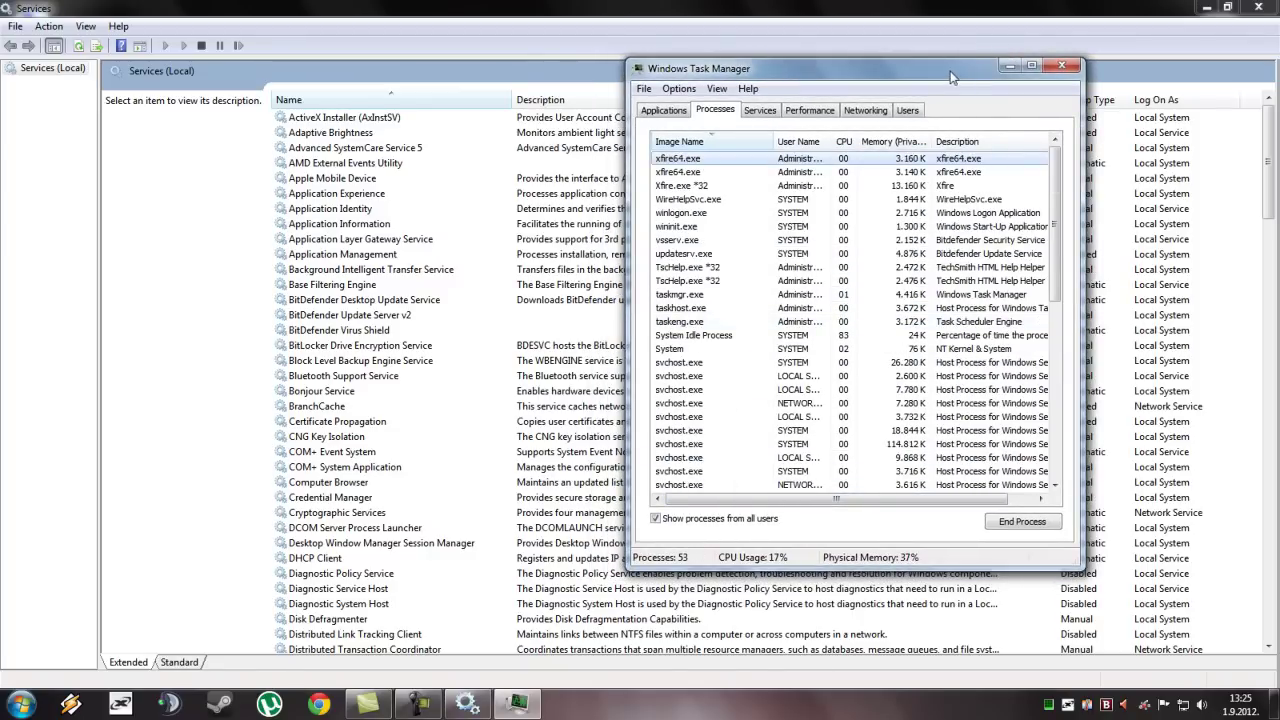
pyautogui.moveTo(951, 77); pyautogui.dragTo(1034, 78)
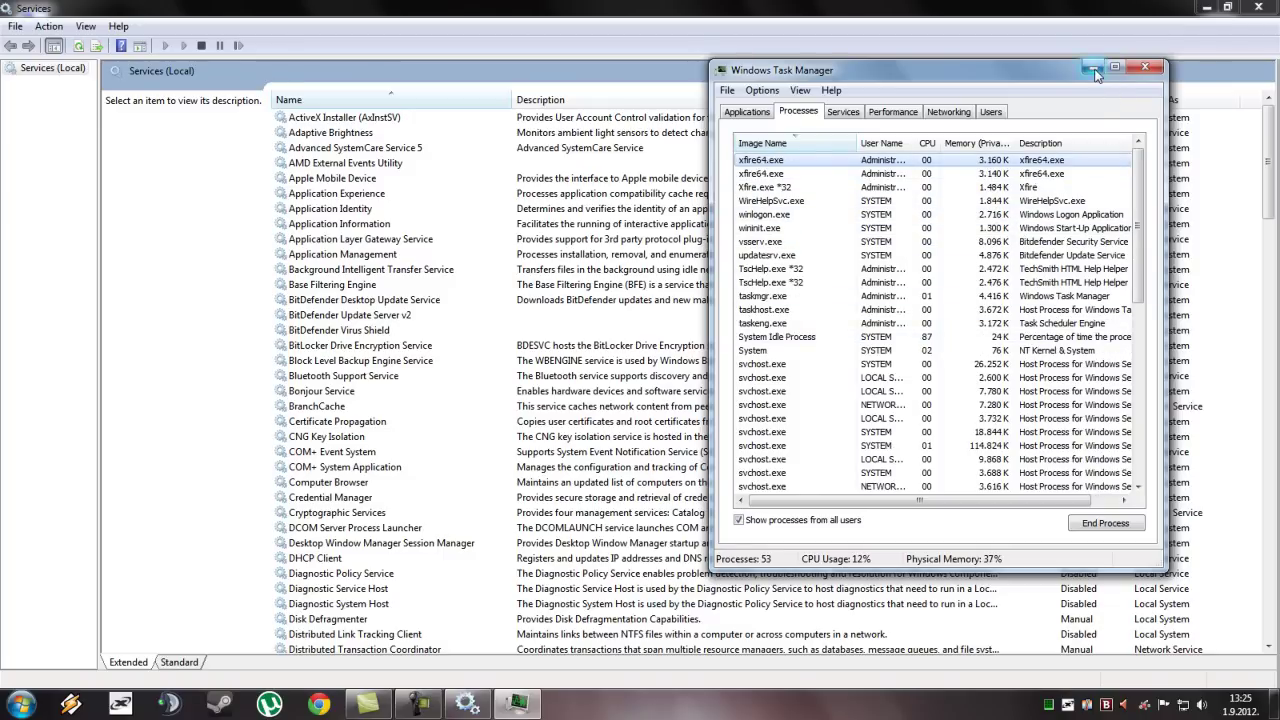
pyautogui.click(1145, 67)
# - Read ActiveX Installer, AMD External Events Utility and Advanced SystemCare Service 5 descriptions; show its actions
pyautogui.click(663, 121)
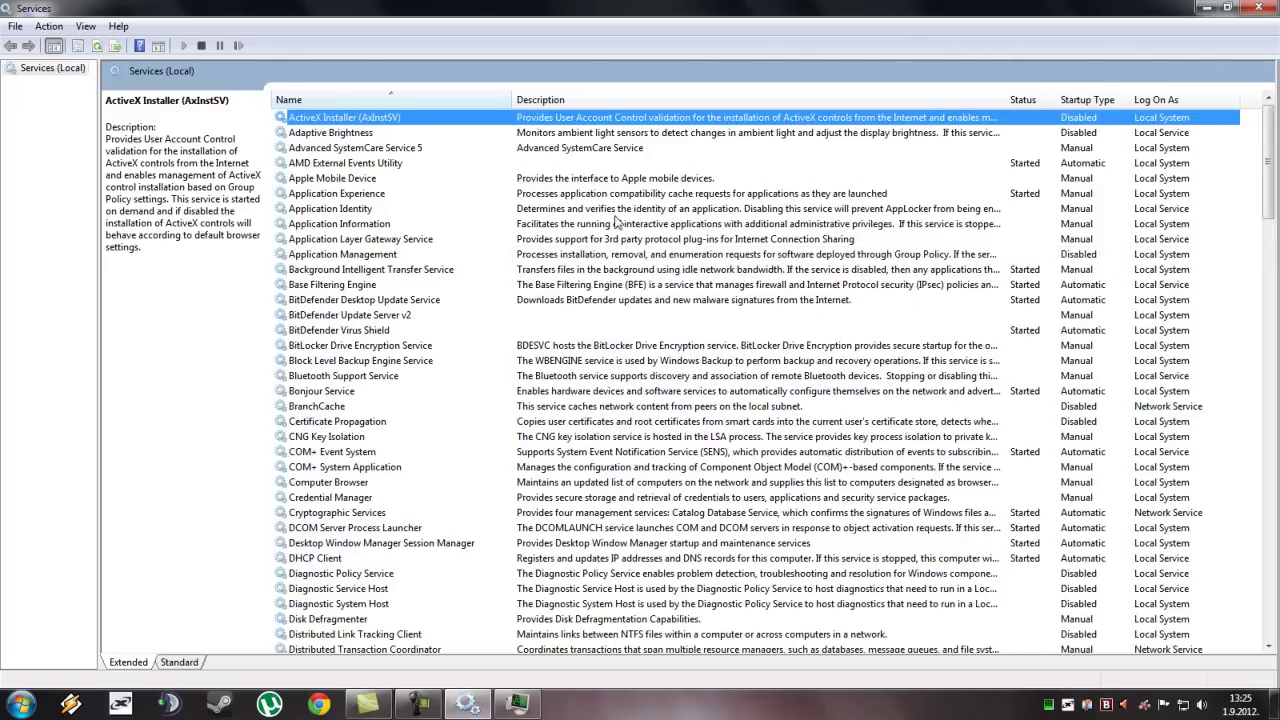
pyautogui.click(1030, 164)
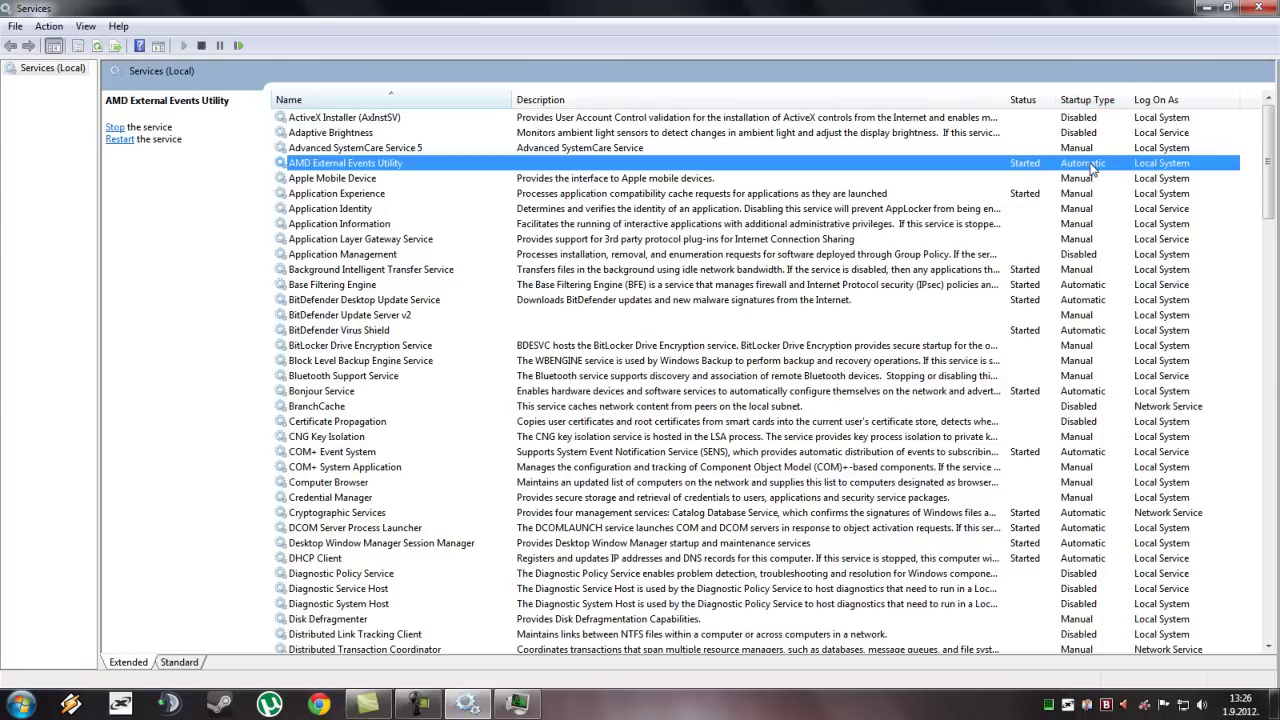
pyautogui.click(377, 150)
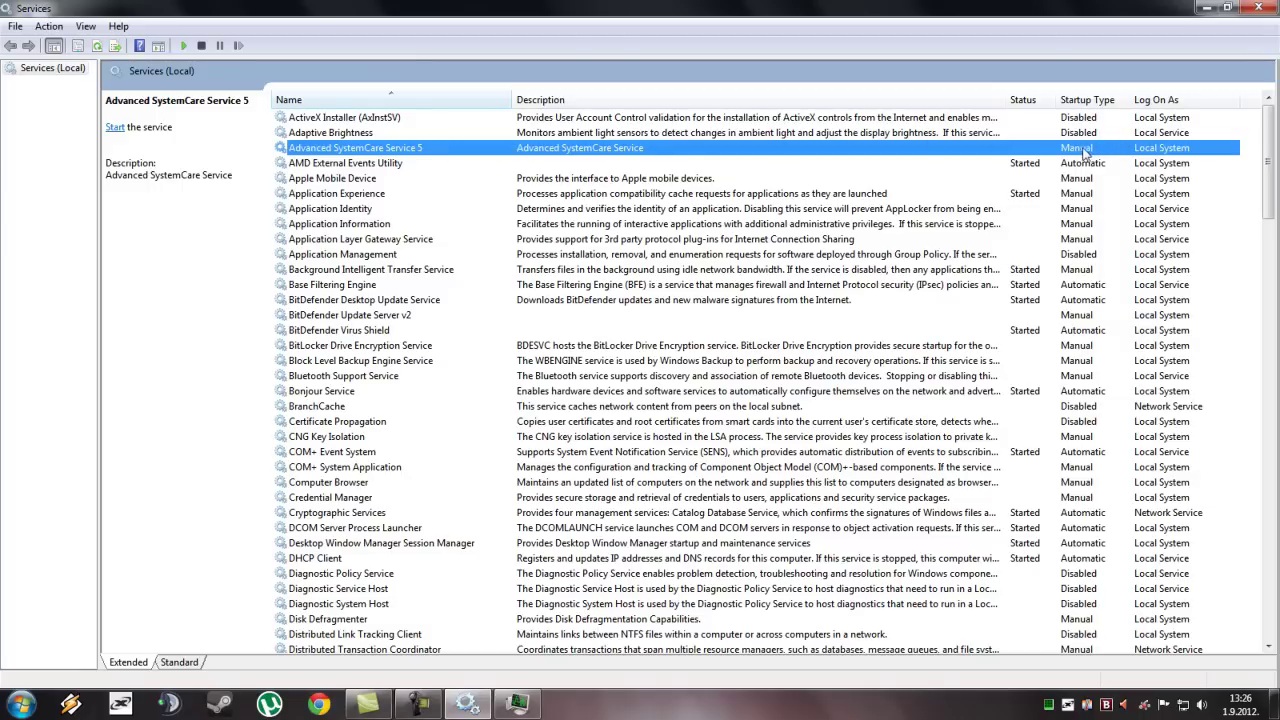
pyautogui.rightClick(600, 150)
pyautogui.rightClick(355, 151)
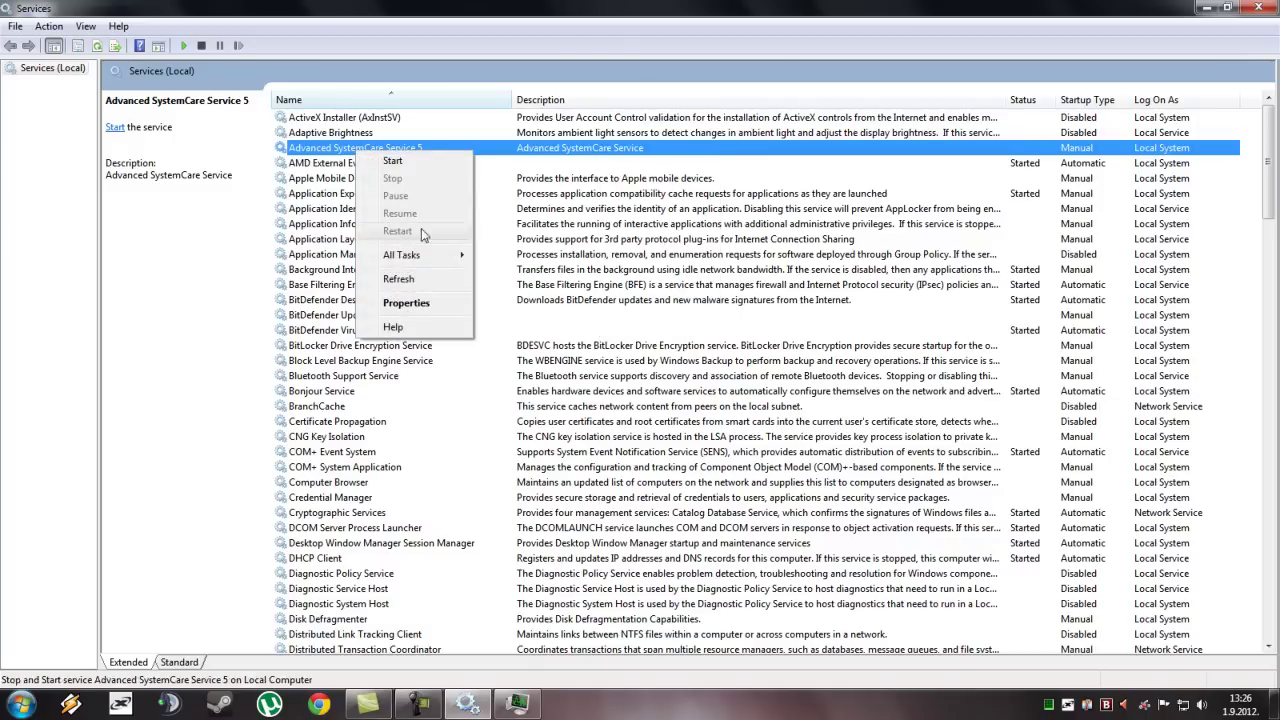
# - Set Advanced SystemCare Service 5's startup type to Manual in its Properties and apply
pyautogui.click(418, 304)
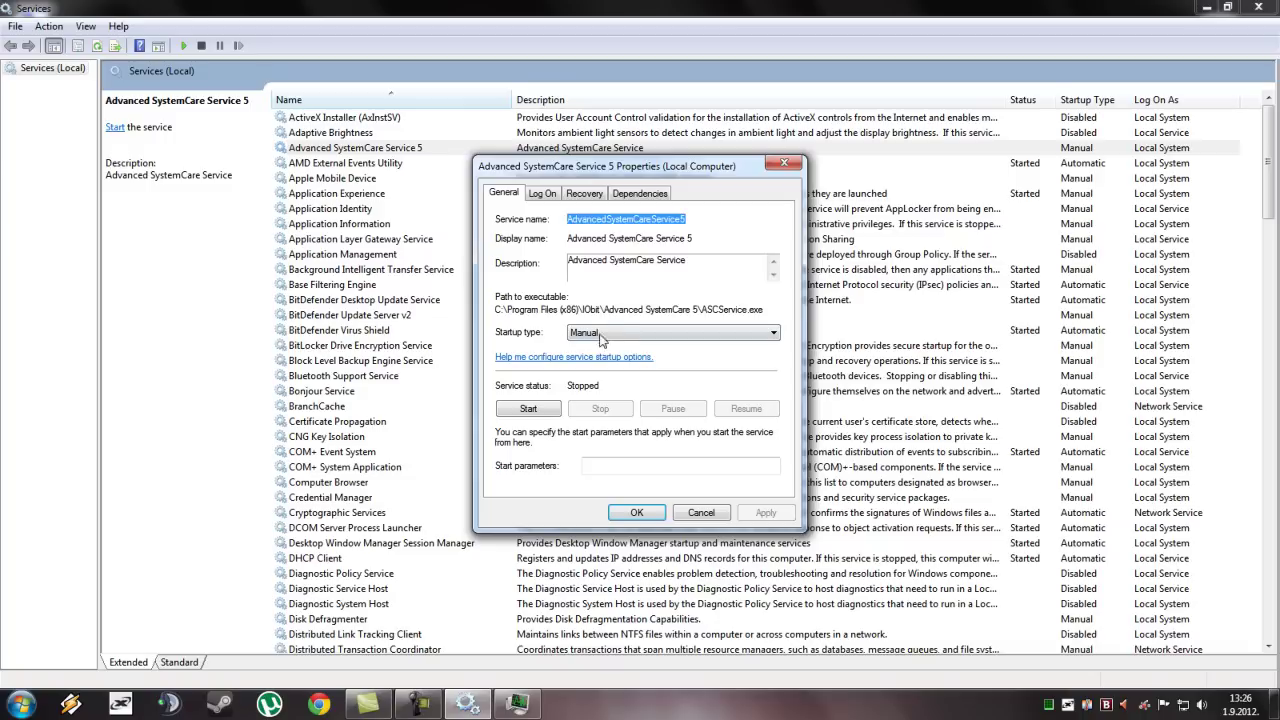
pyautogui.click(729, 339)
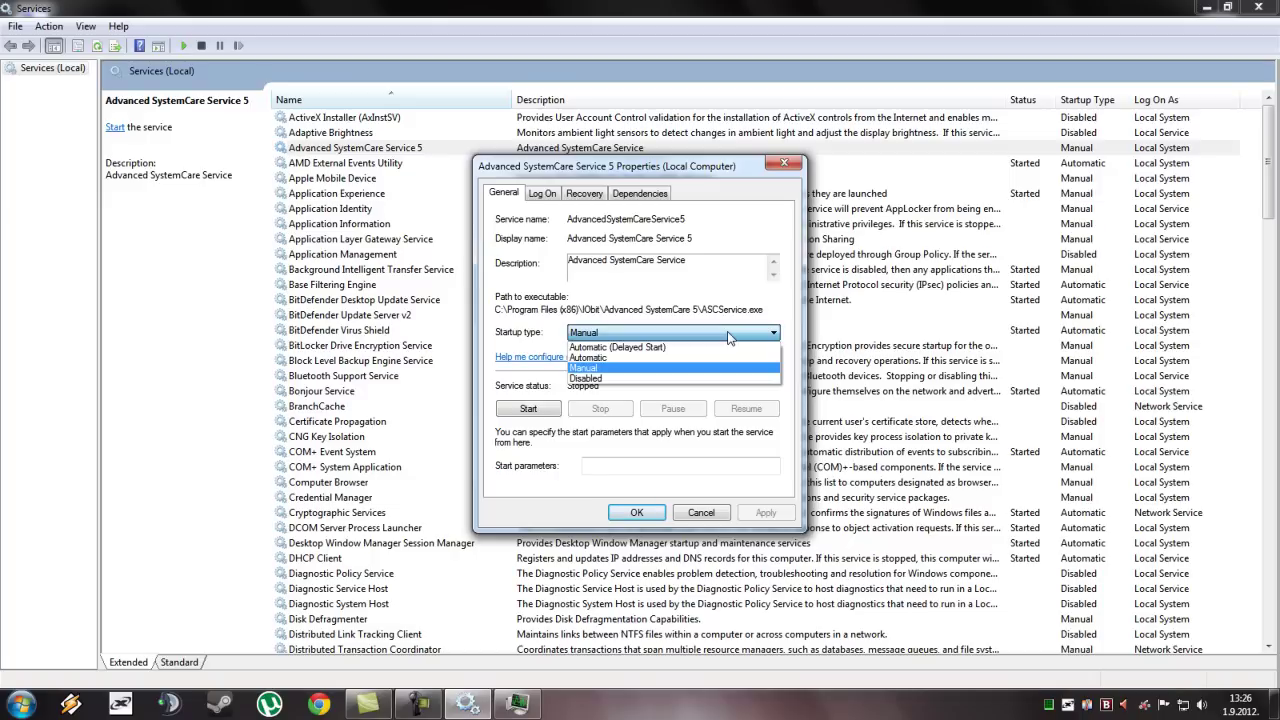
pyautogui.click(676, 368)
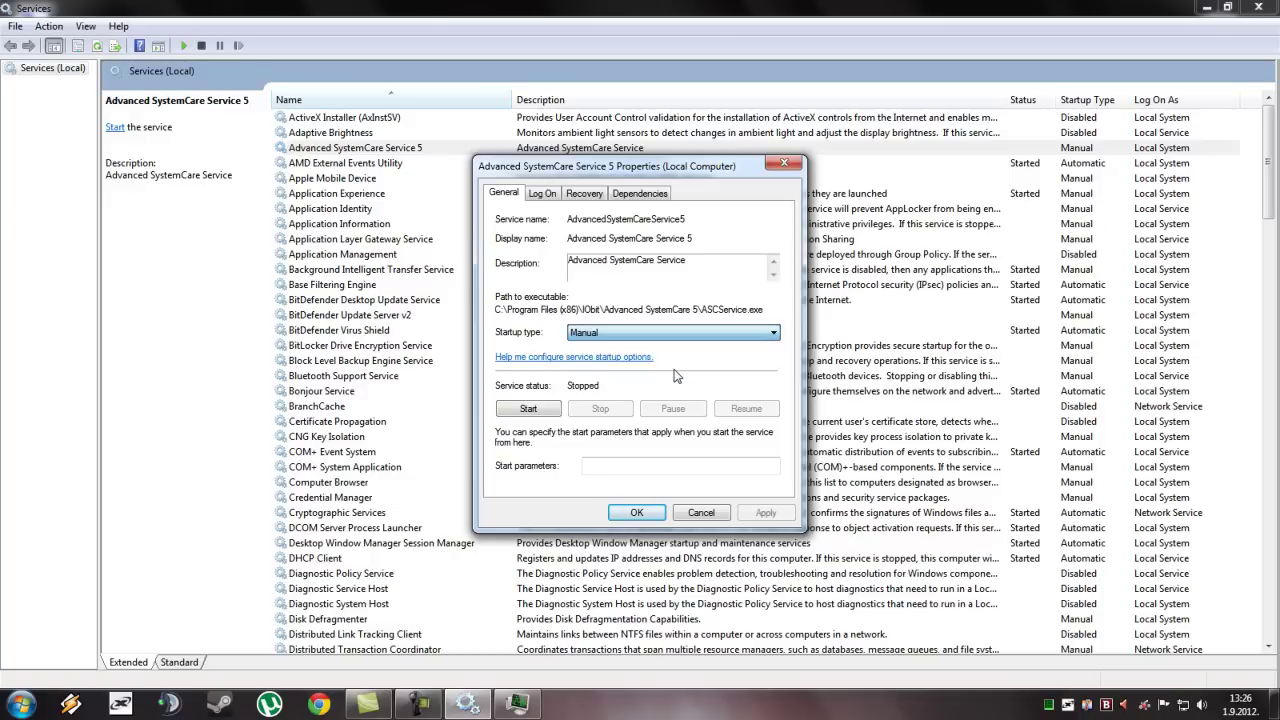
pyautogui.click(762, 514)
pyautogui.click(634, 514)
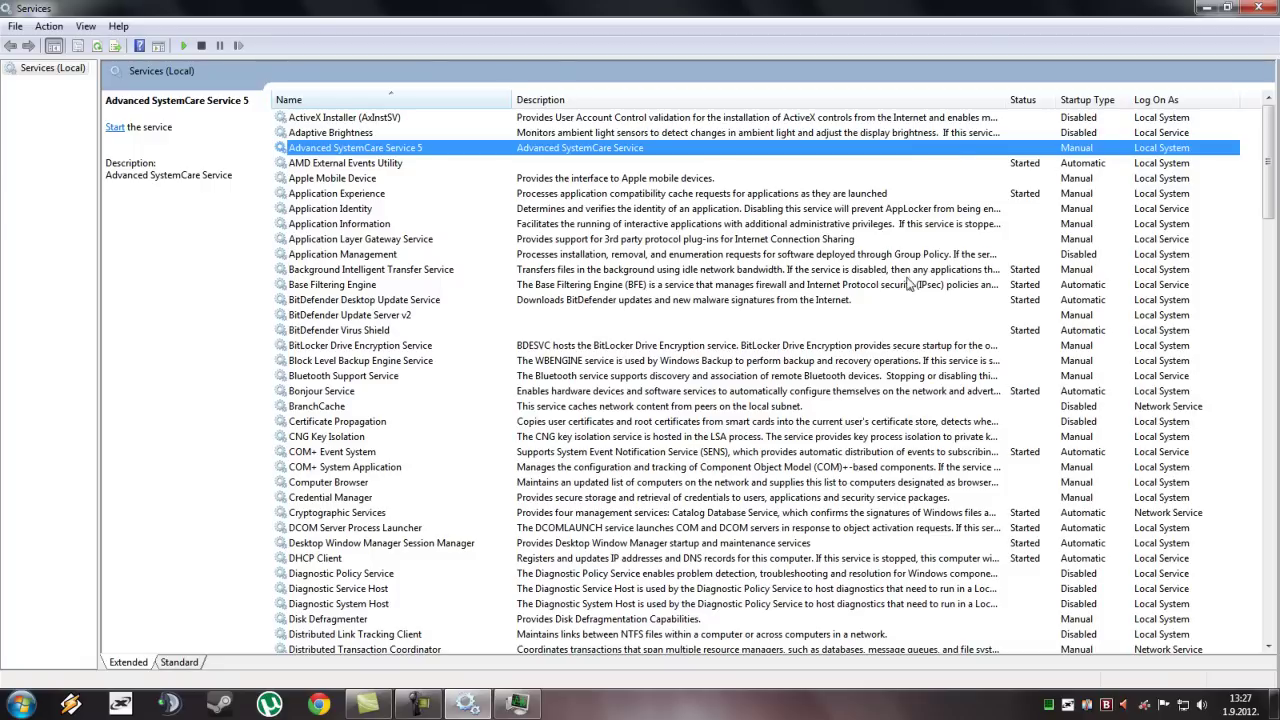
pyautogui.click(578, 270)
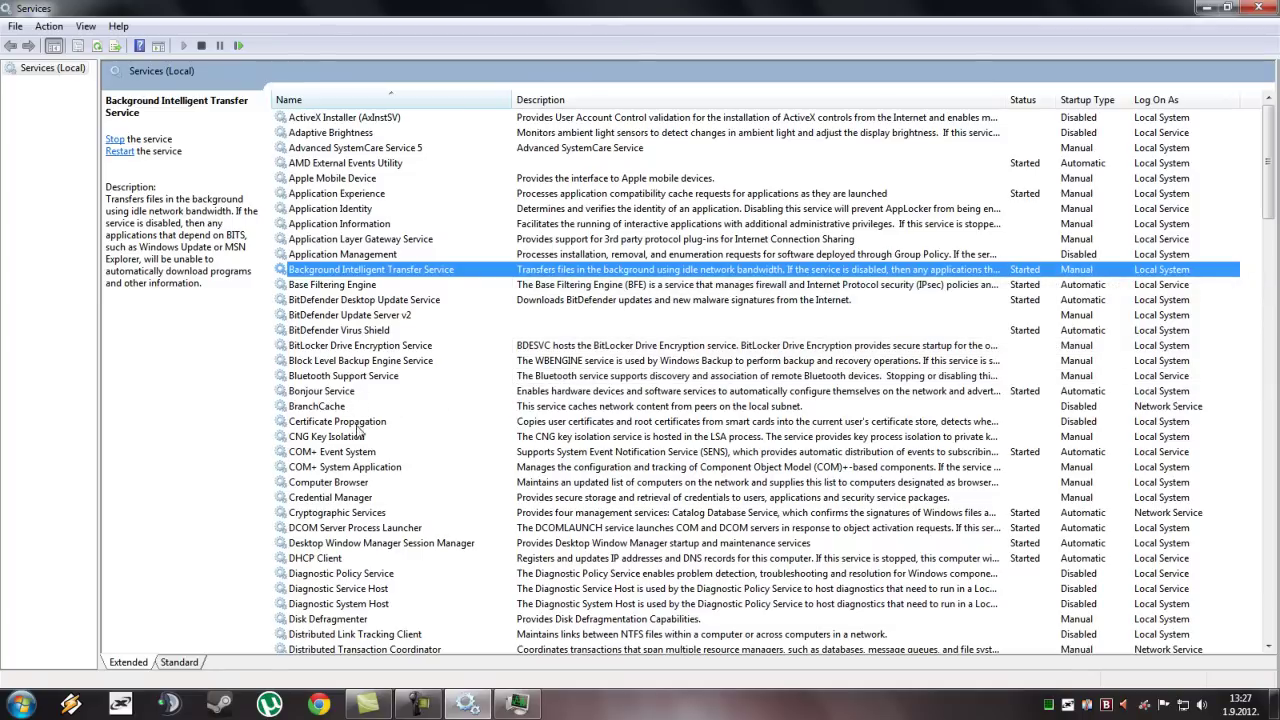
pyautogui.click(346, 497)
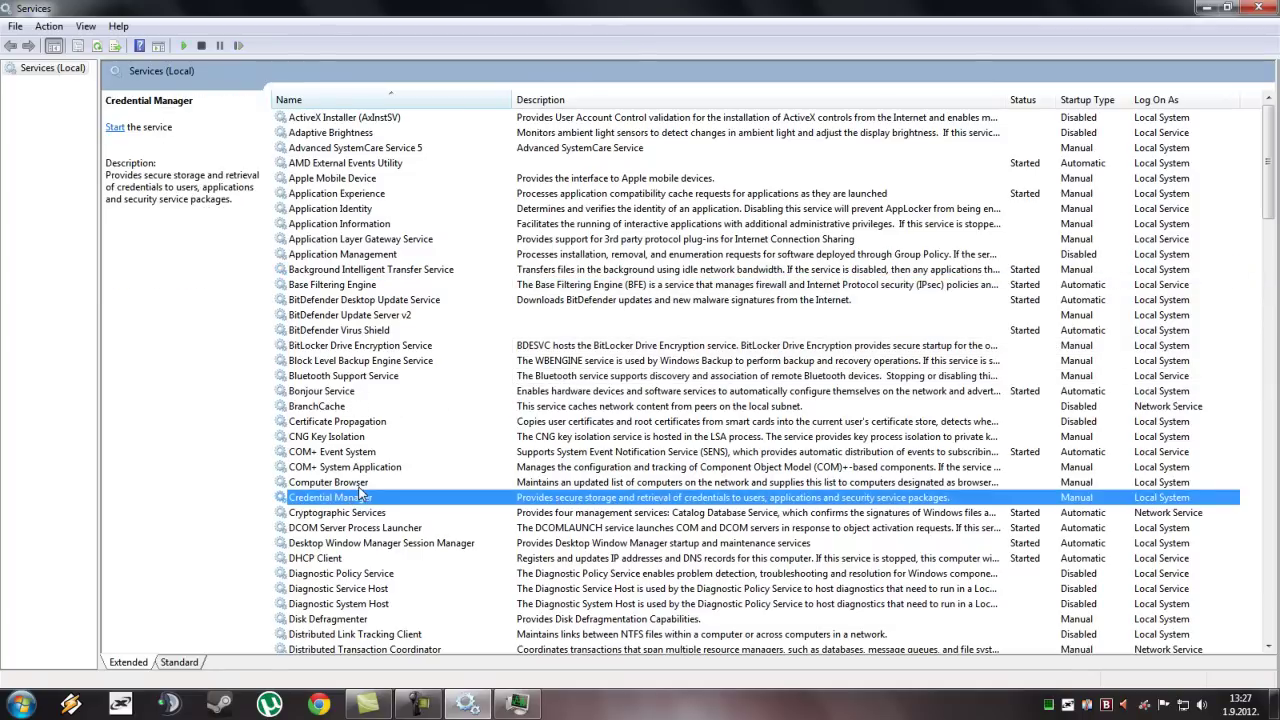
pyautogui.click(357, 484)
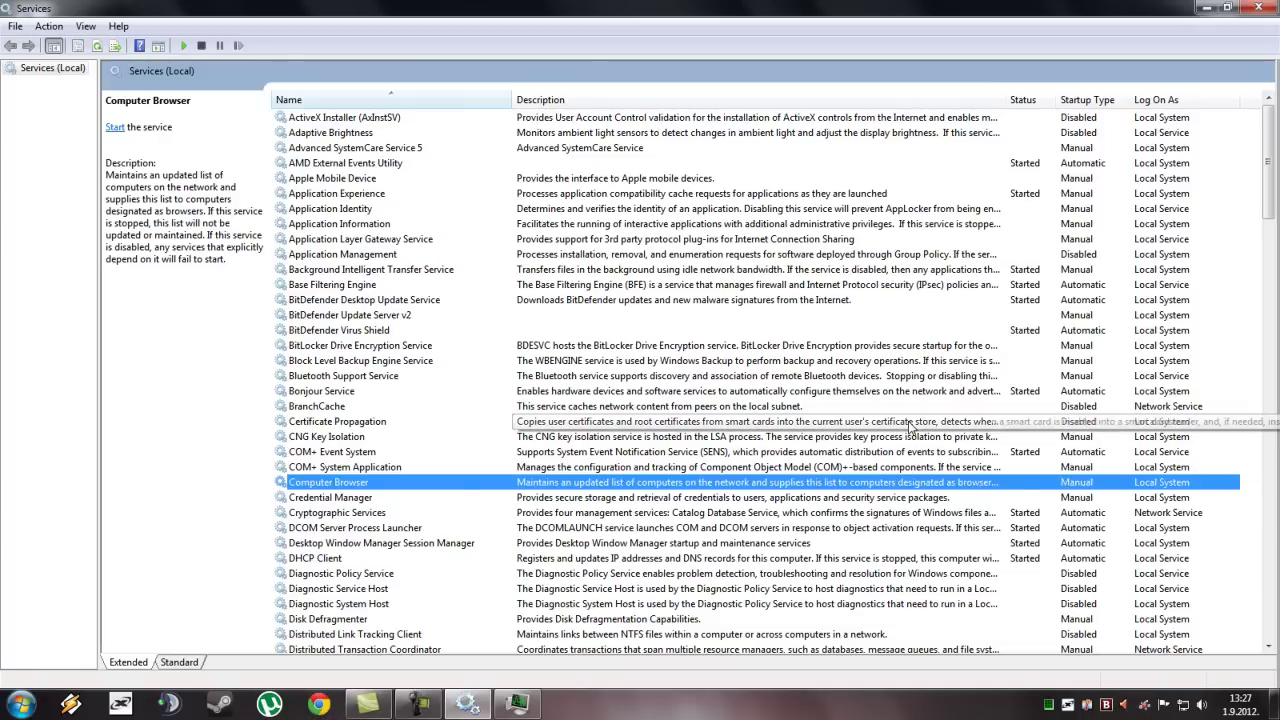
pyautogui.scroll(-1, 424, 455)
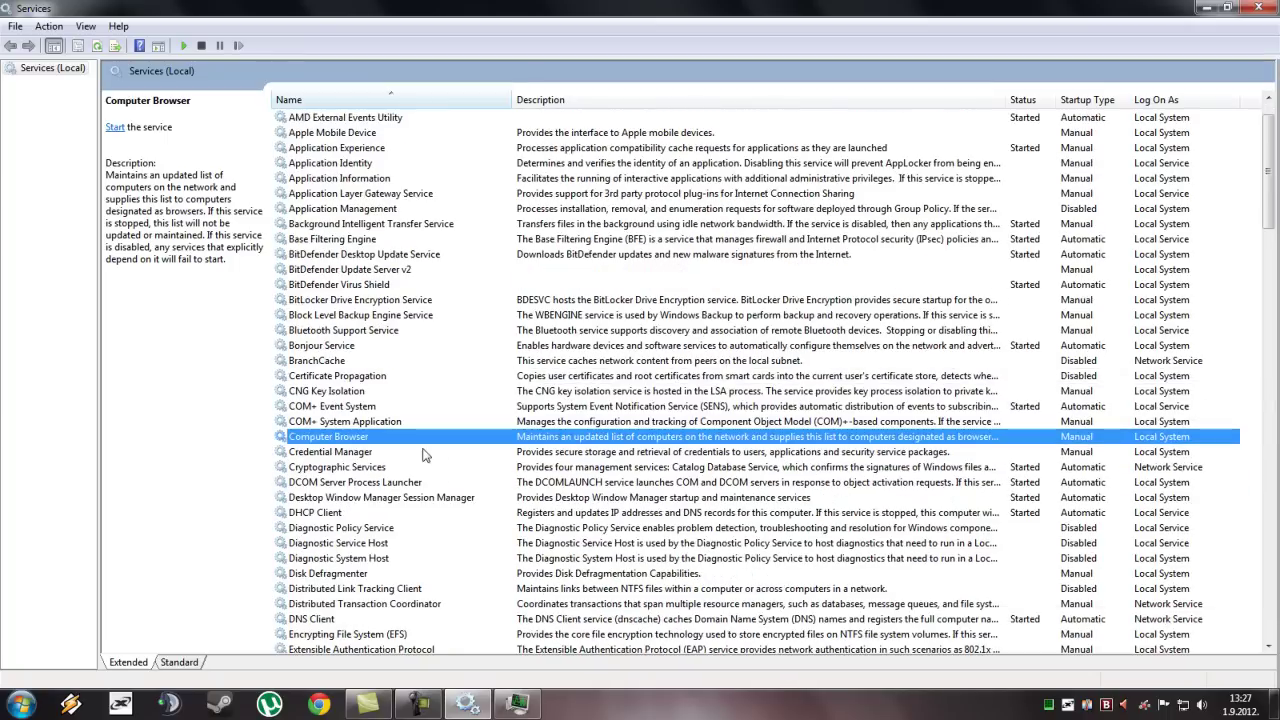
pyautogui.scroll(-1, 585, 488)
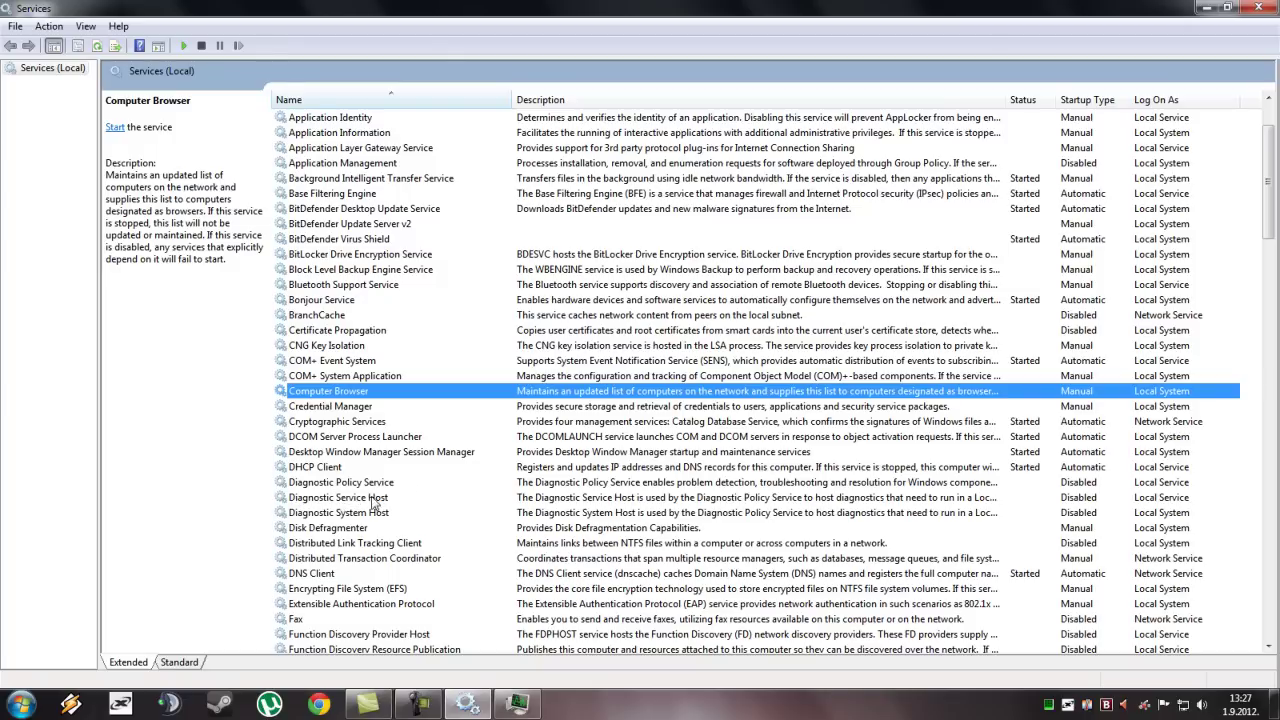
pyautogui.click(507, 528)
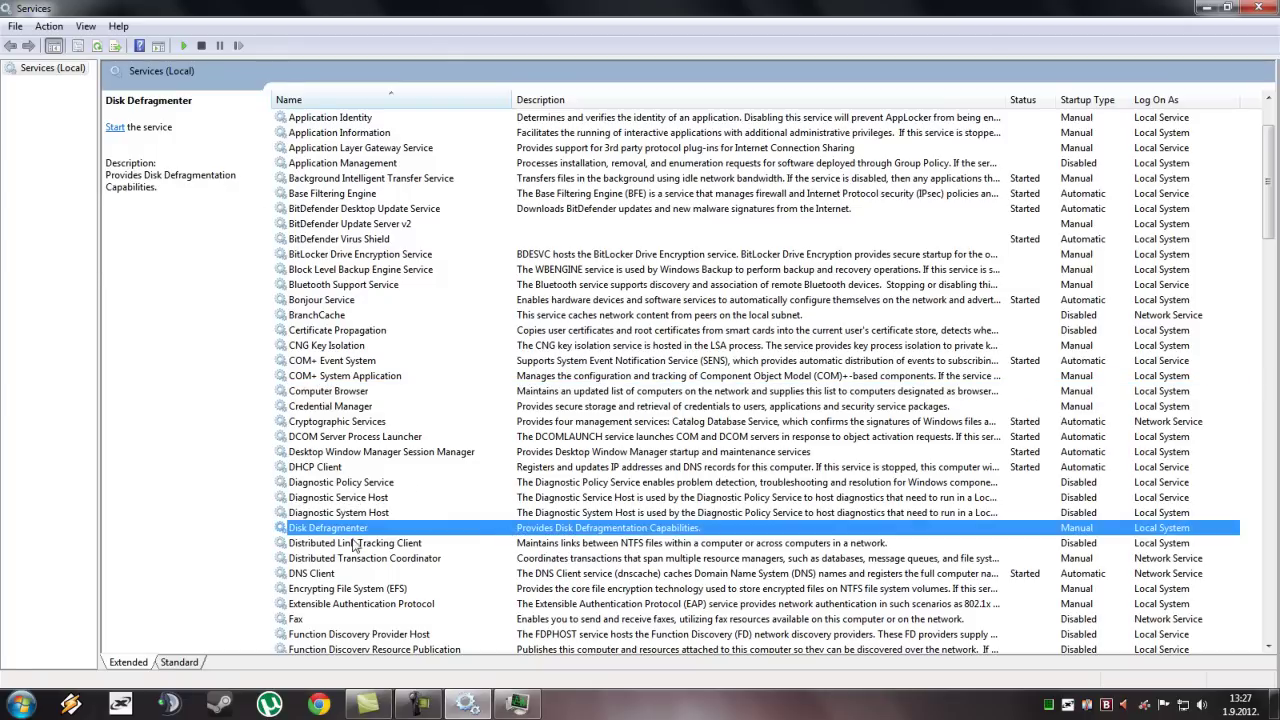
pyautogui.scroll(-1, 360, 540)
pyautogui.scroll(-1, 365, 537)
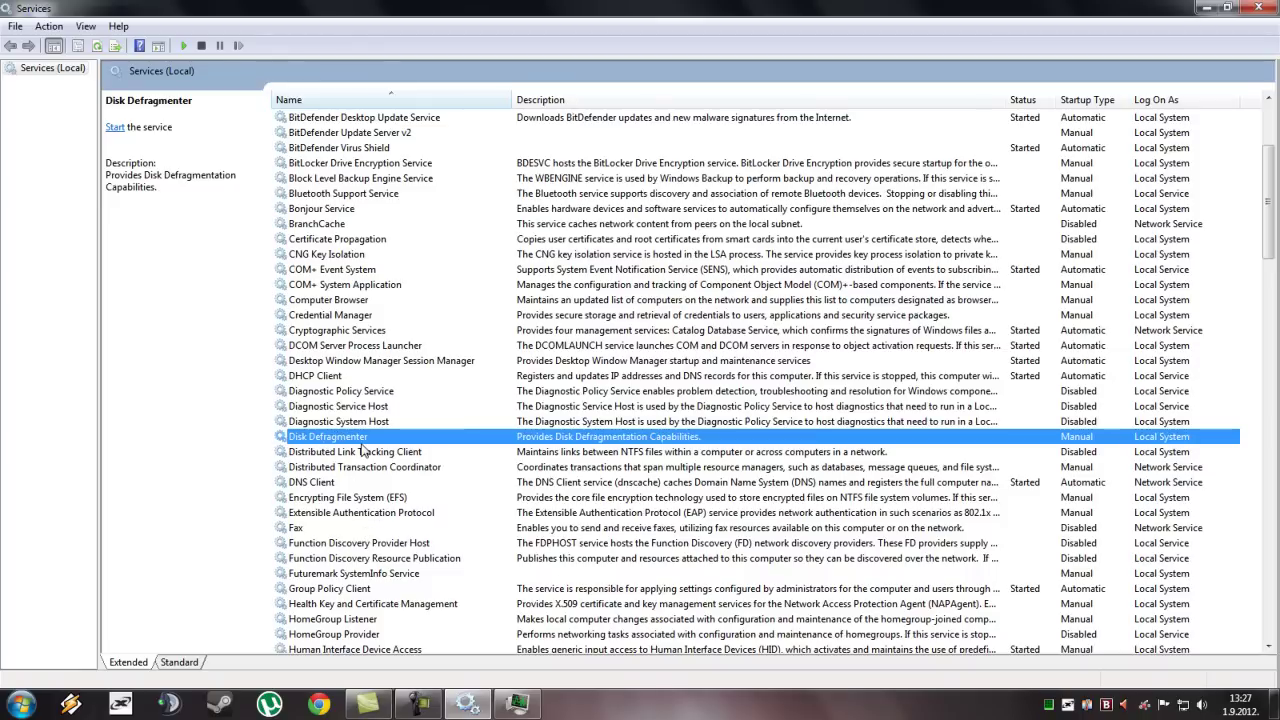
pyautogui.rightClick(631, 442)
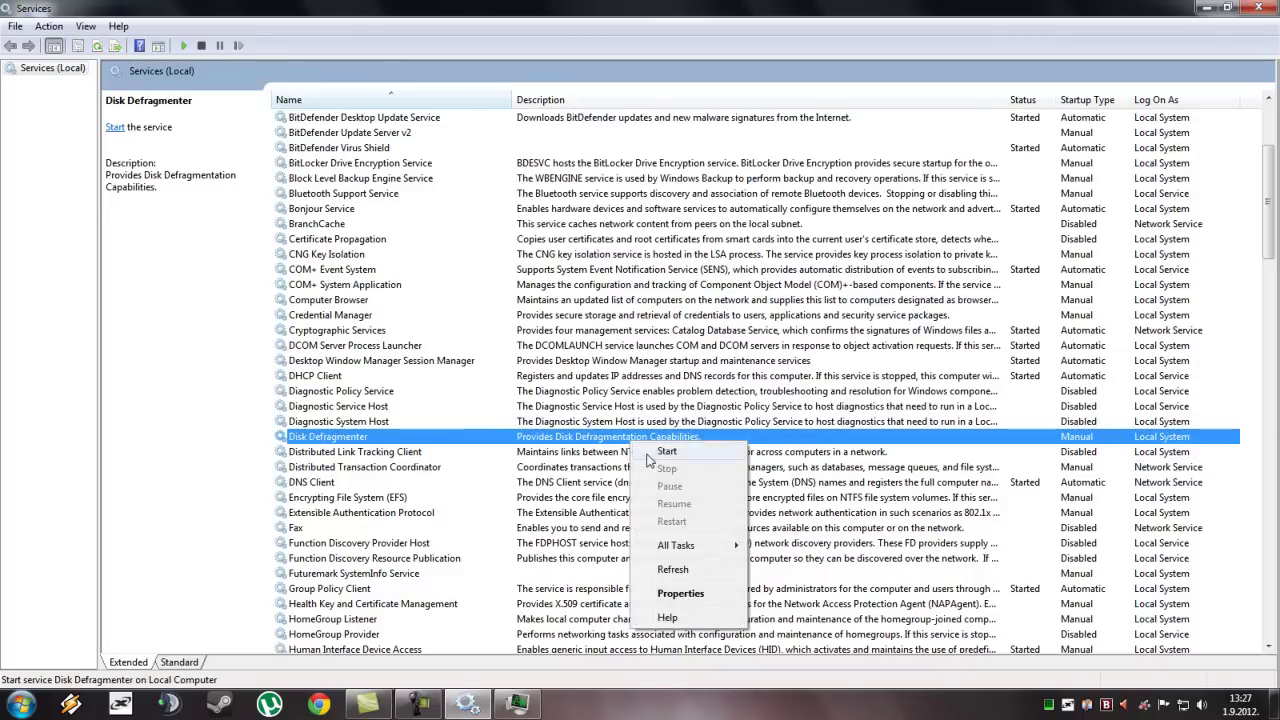
pyautogui.click(680, 594)
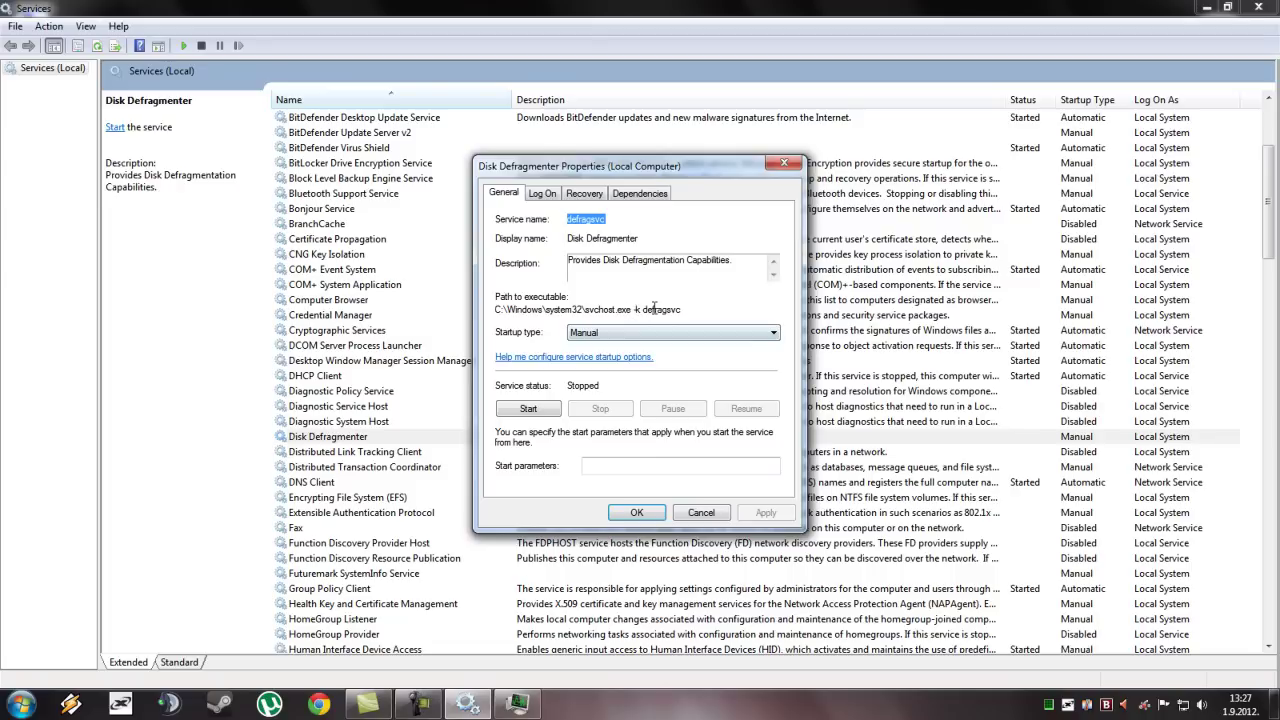
pyautogui.click(784, 163)
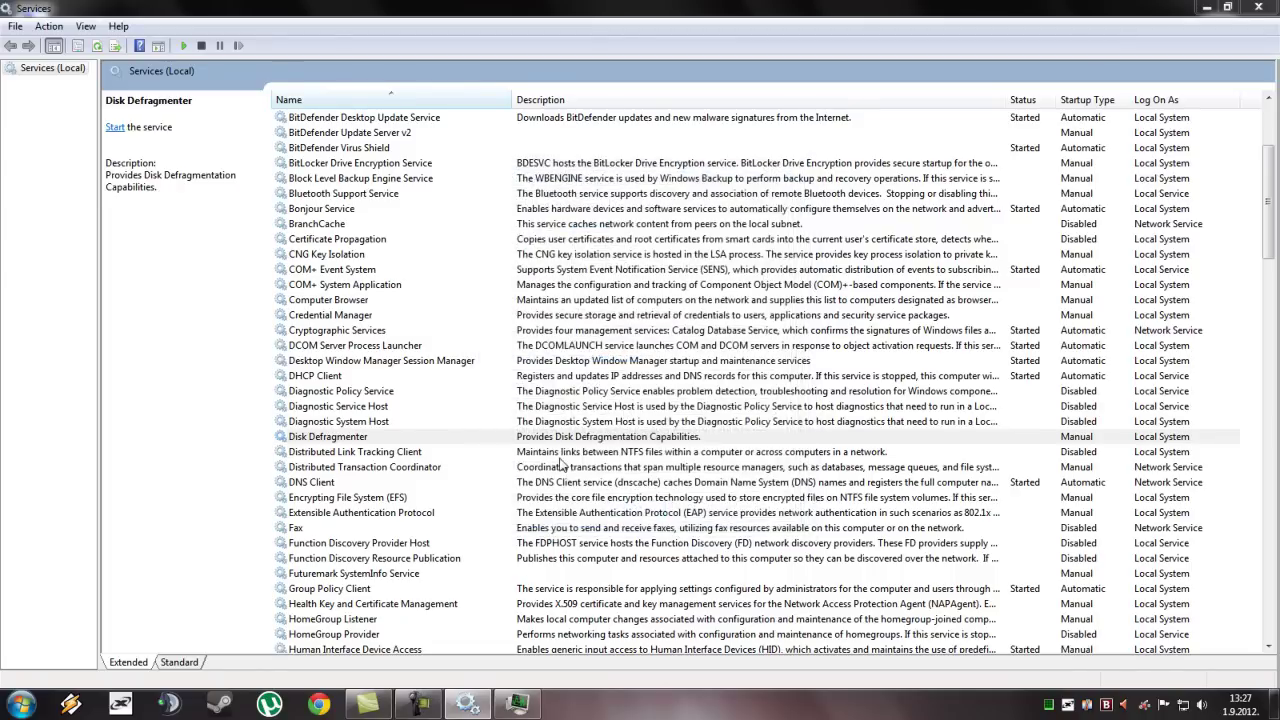
pyautogui.click(330, 482)
pyautogui.scroll(-1, 408, 518)
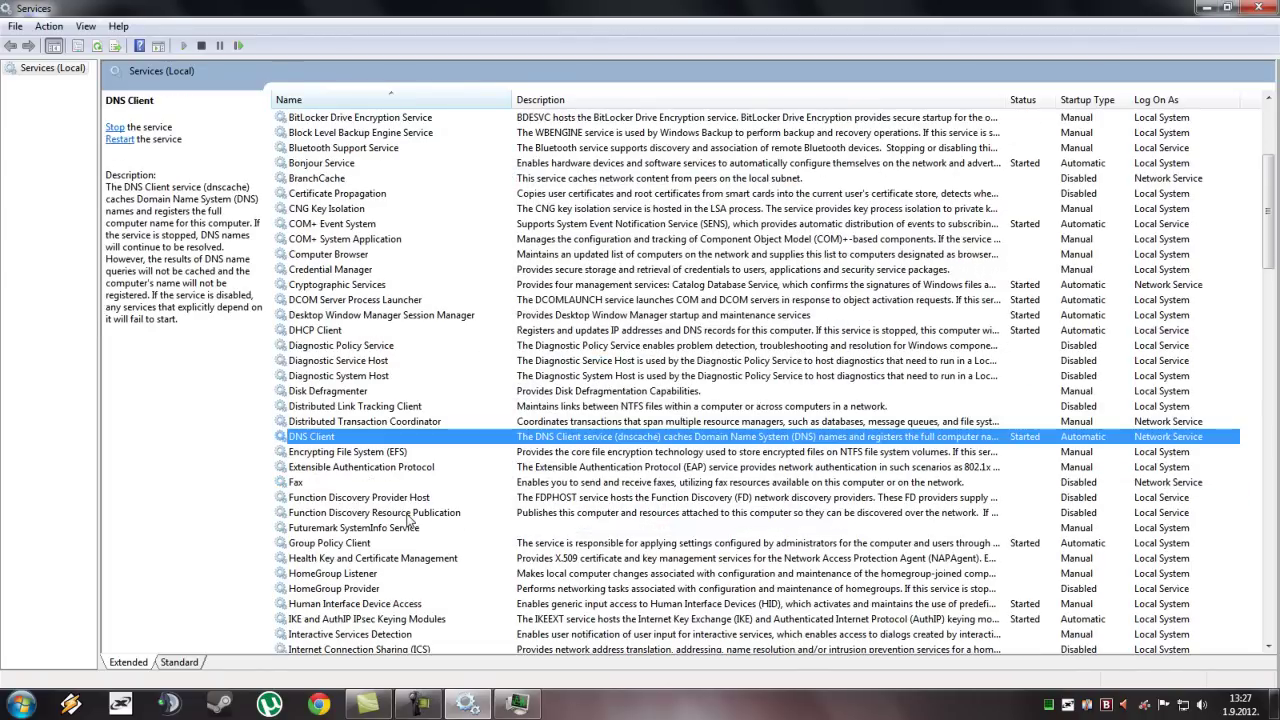
pyautogui.click(397, 484)
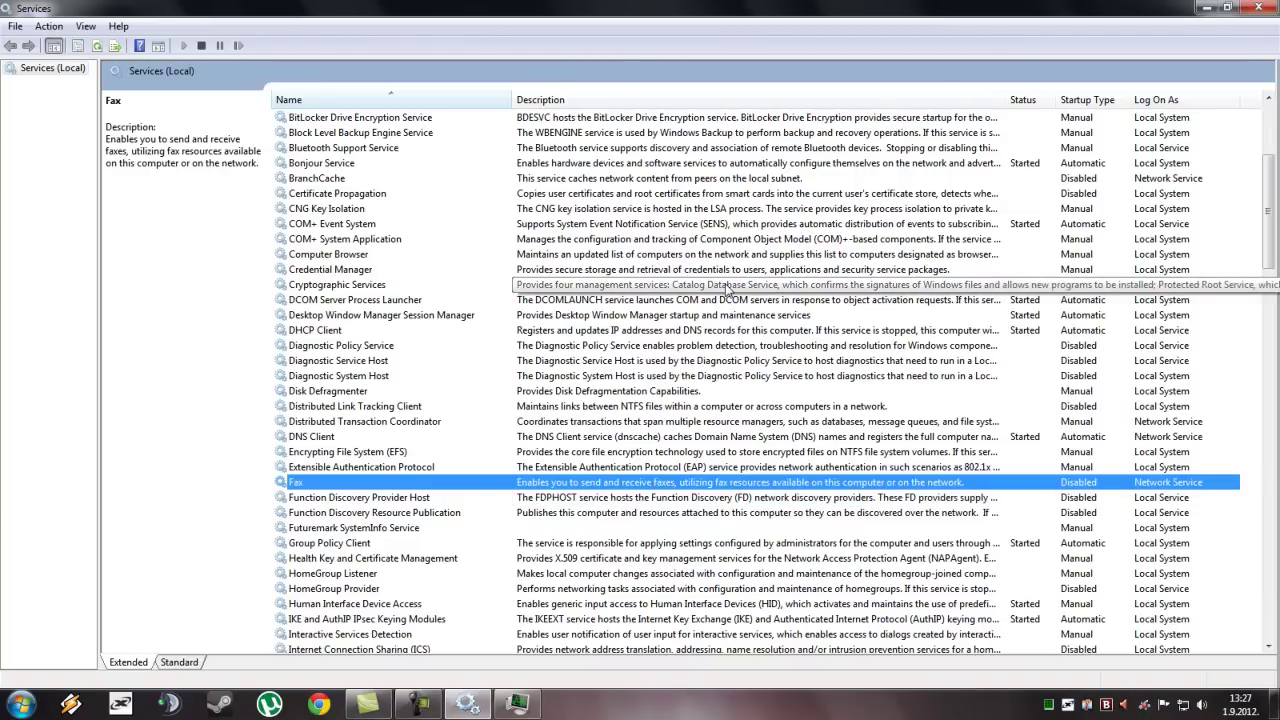
pyautogui.scroll(-1, 565, 470)
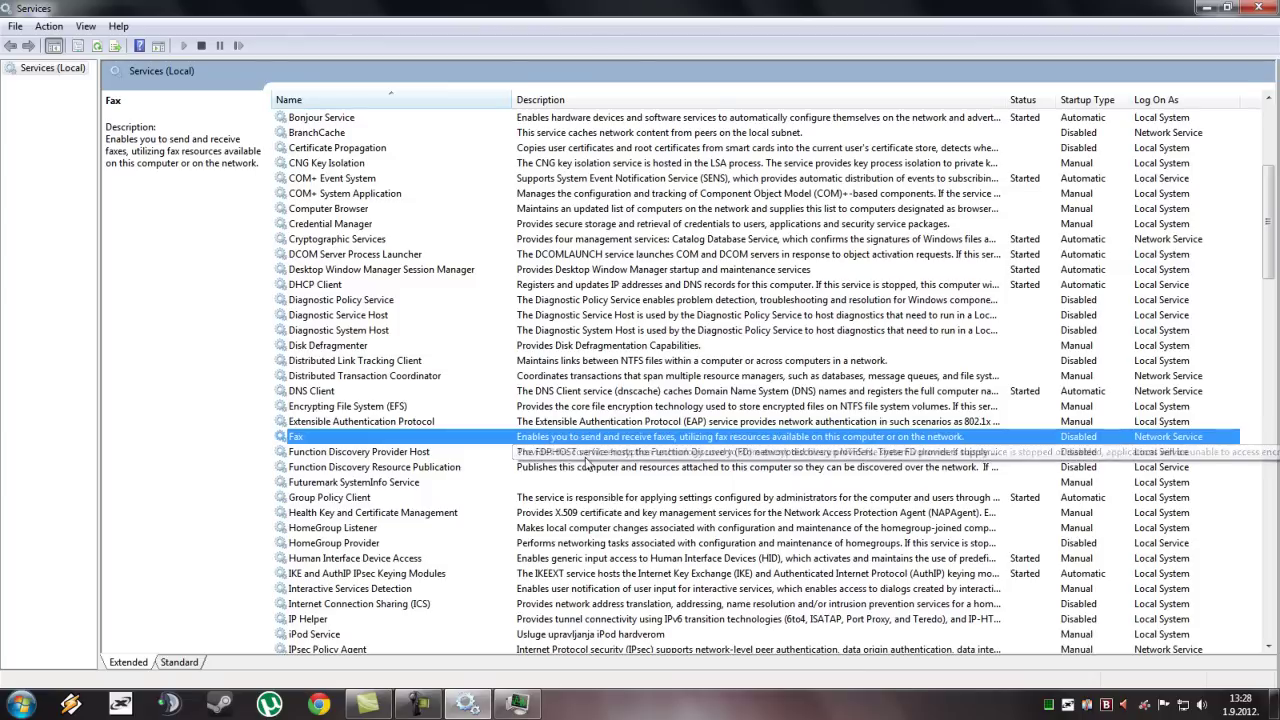
pyautogui.scroll(-1, 562, 487)
pyautogui.scroll(-1, 558, 482)
pyautogui.scroll(-1, 550, 477)
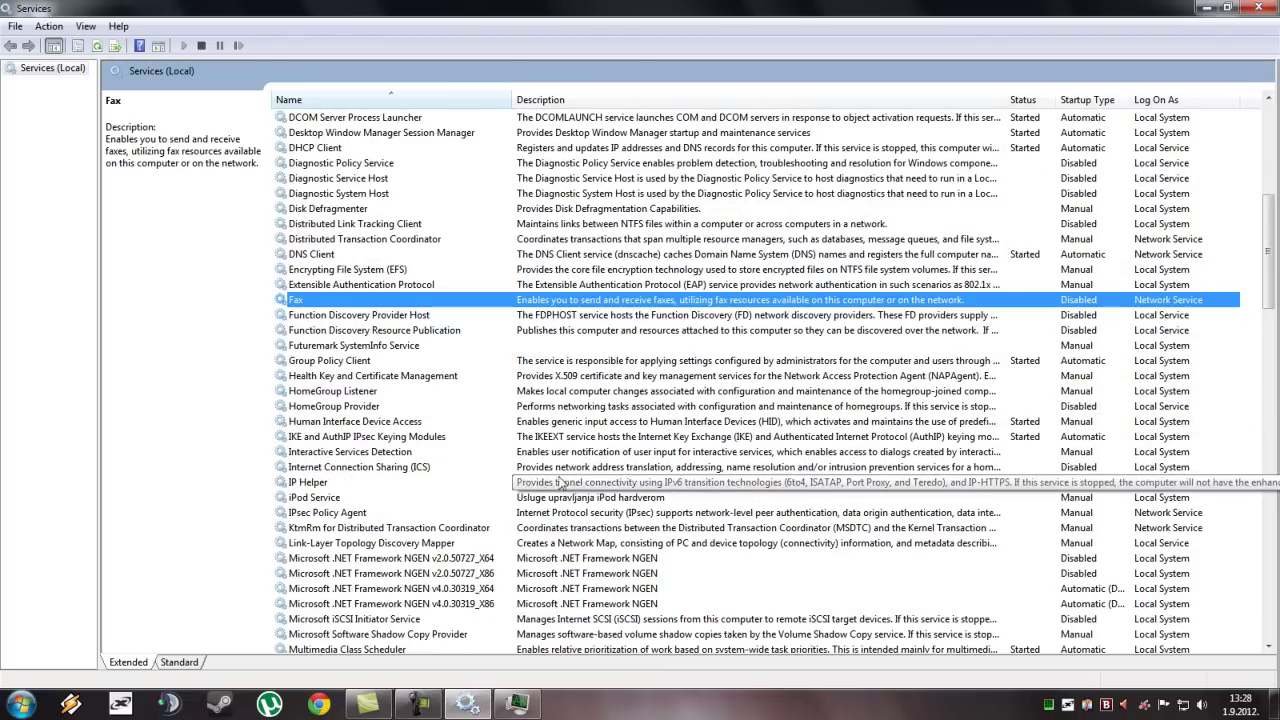
pyautogui.scroll(-1, 540, 470)
pyautogui.scroll(-1, 538, 468)
pyautogui.scroll(-1, 540, 469)
pyautogui.scroll(-2, 542, 470)
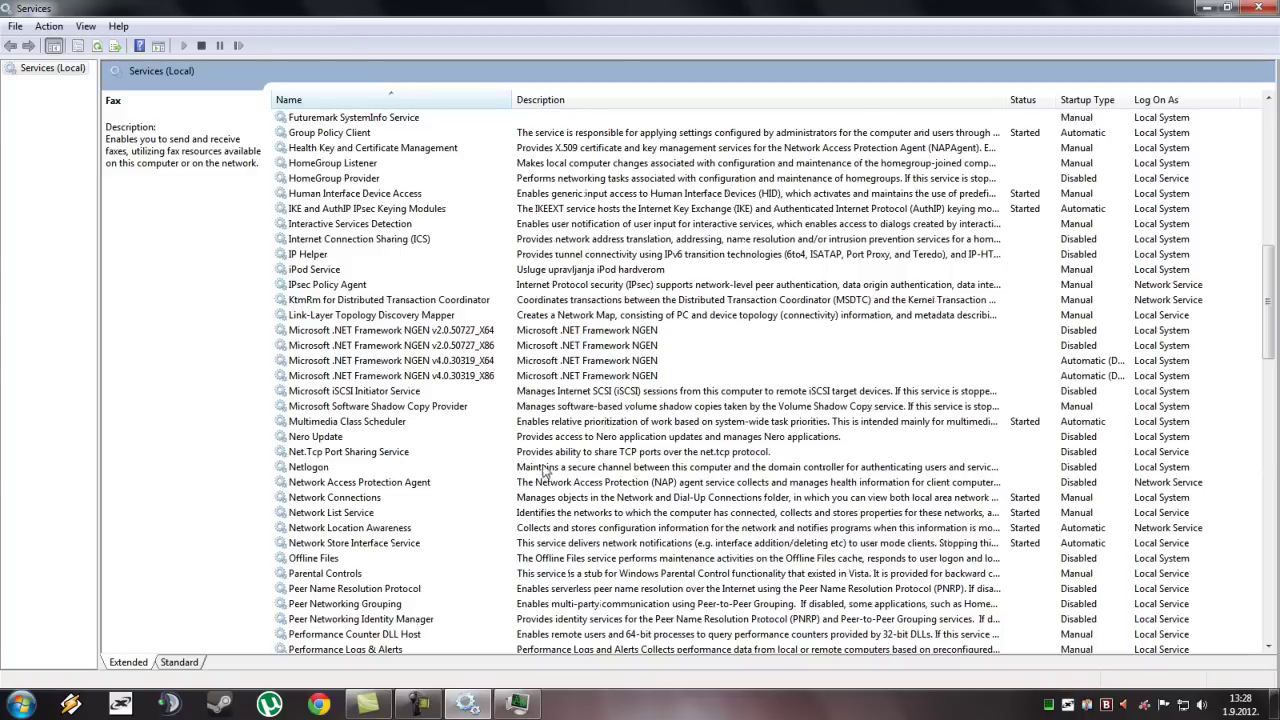
pyautogui.click(319, 441)
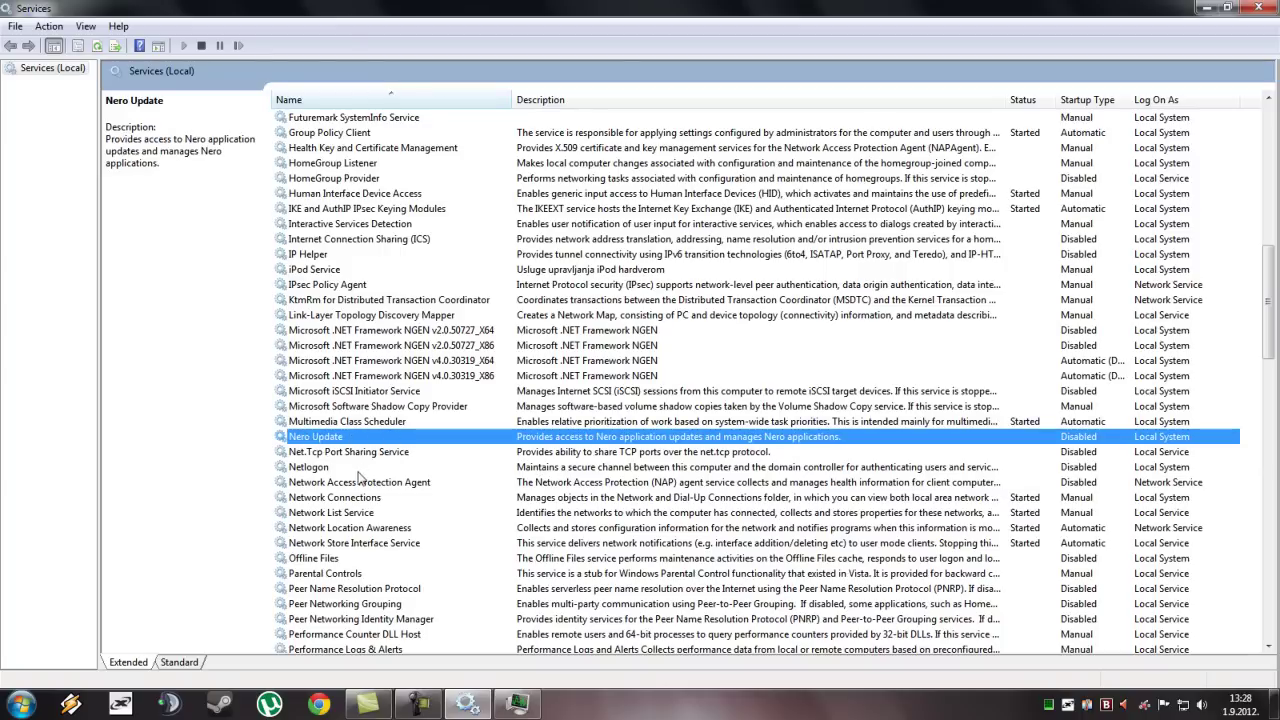
pyautogui.scroll(-2, 362, 476)
pyautogui.click(339, 458)
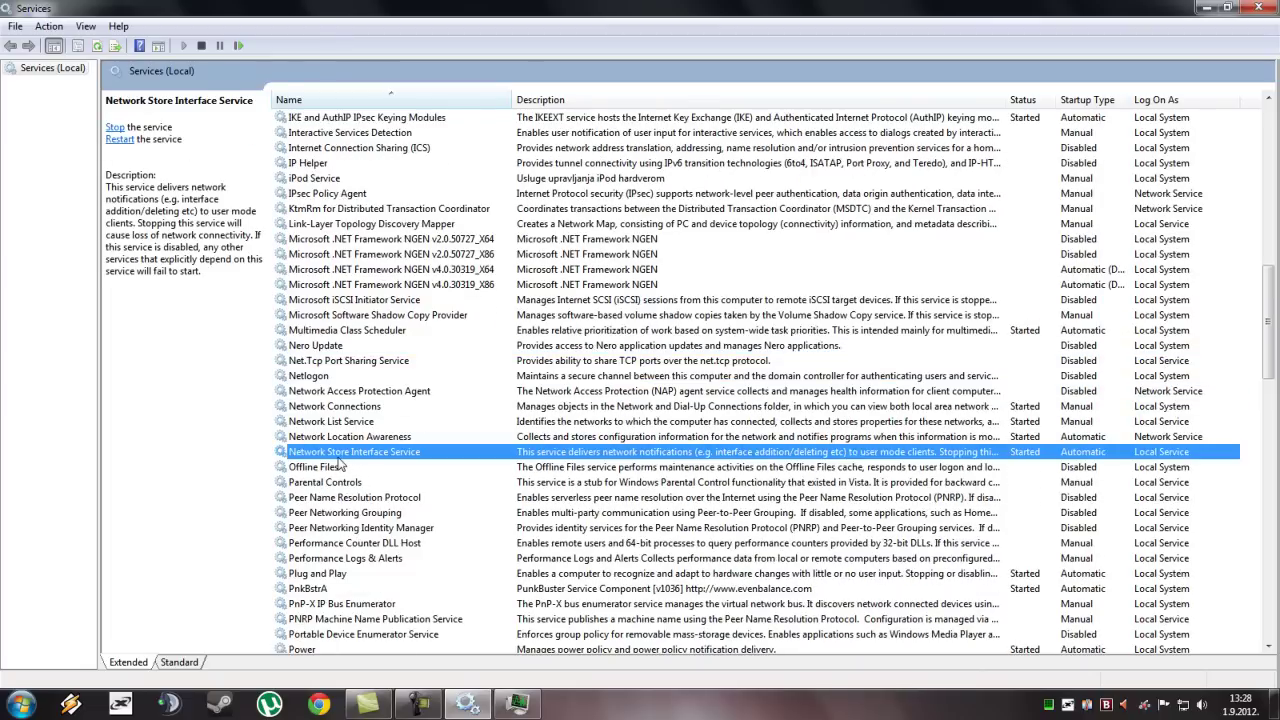
pyautogui.click(340, 470)
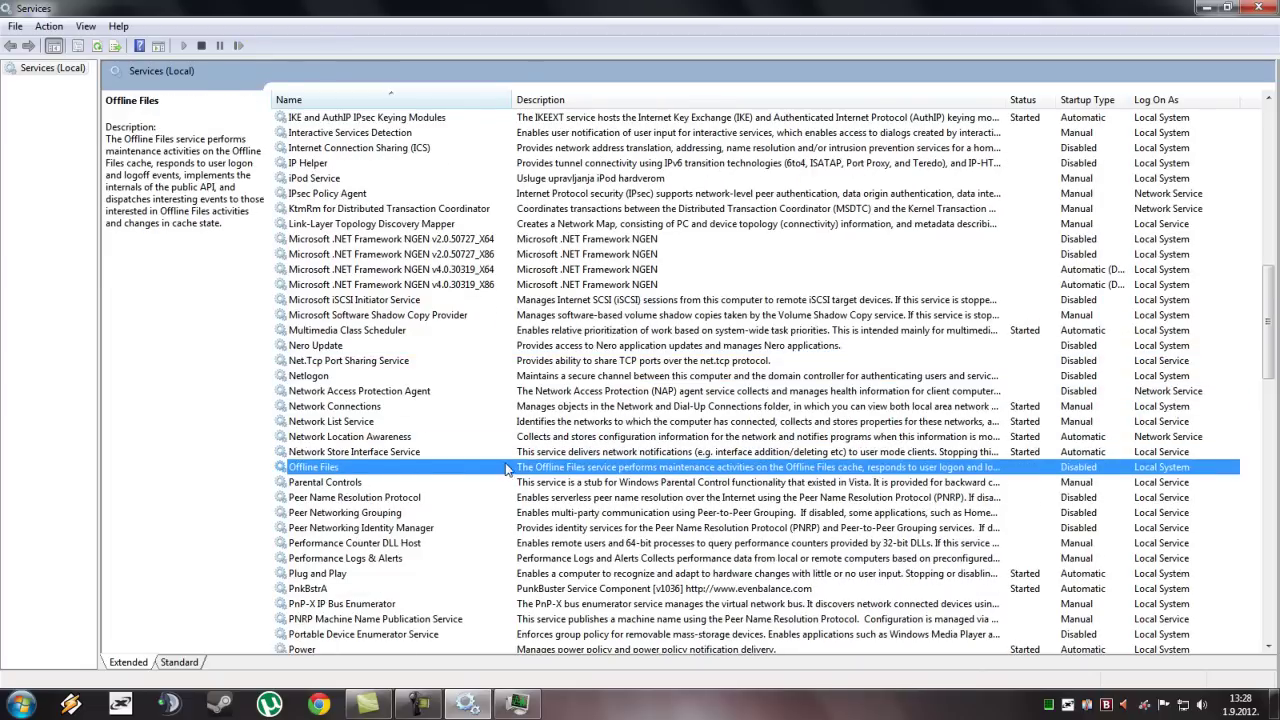
pyautogui.scroll(-2, 535, 487)
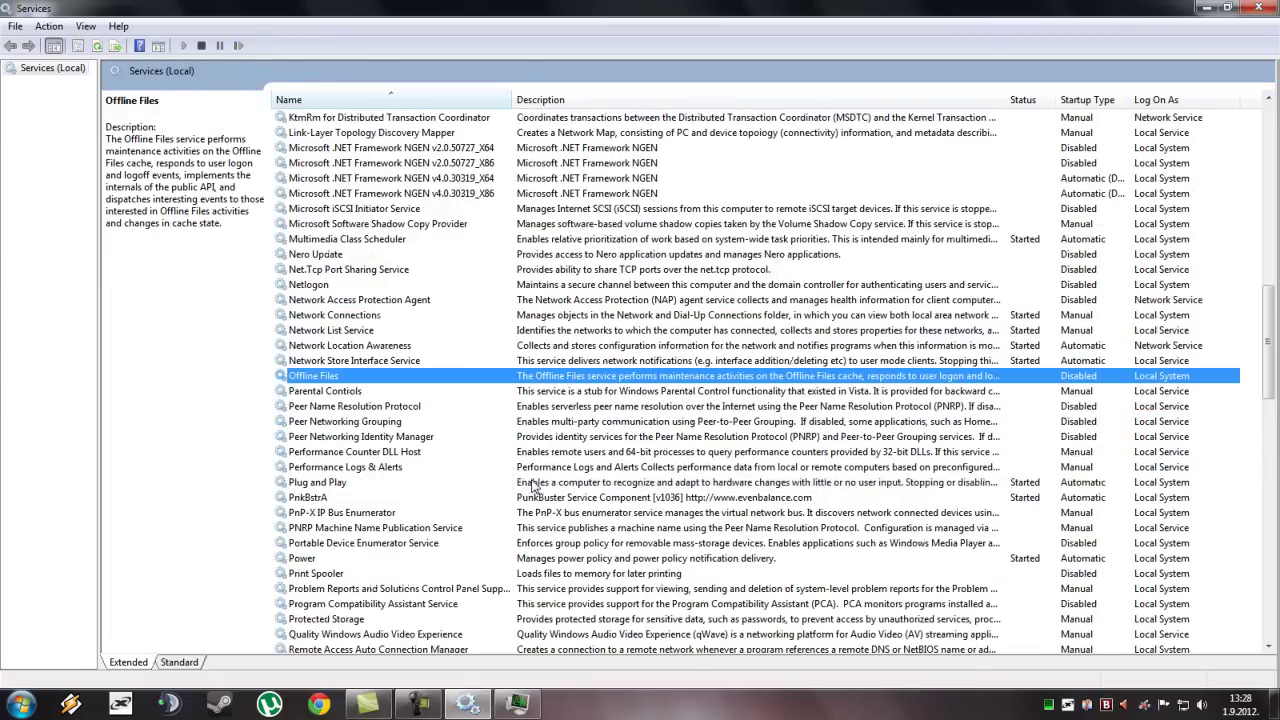
pyautogui.click(325, 499)
pyautogui.scroll(-1, 323, 502)
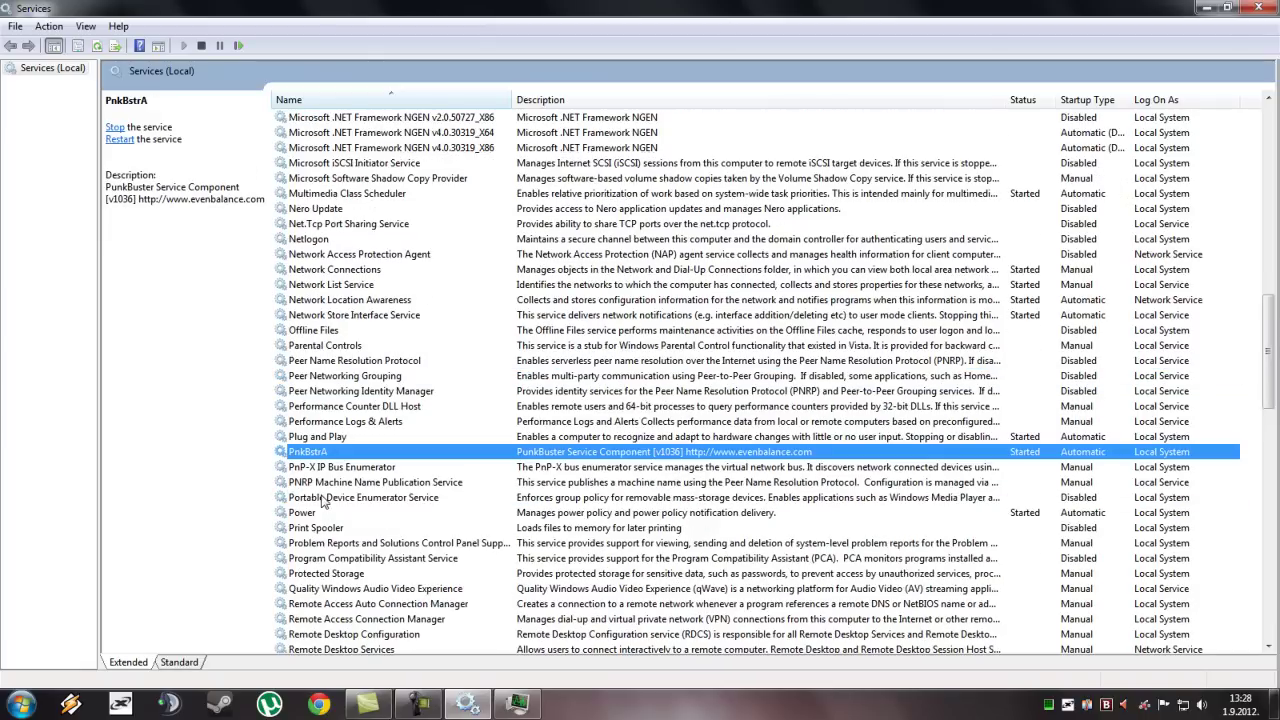
pyautogui.scroll(-2, 323, 502)
# - Read the Power, Skype C2C Service, Skype Updater and Smart Card service descriptions
pyautogui.click(310, 380)
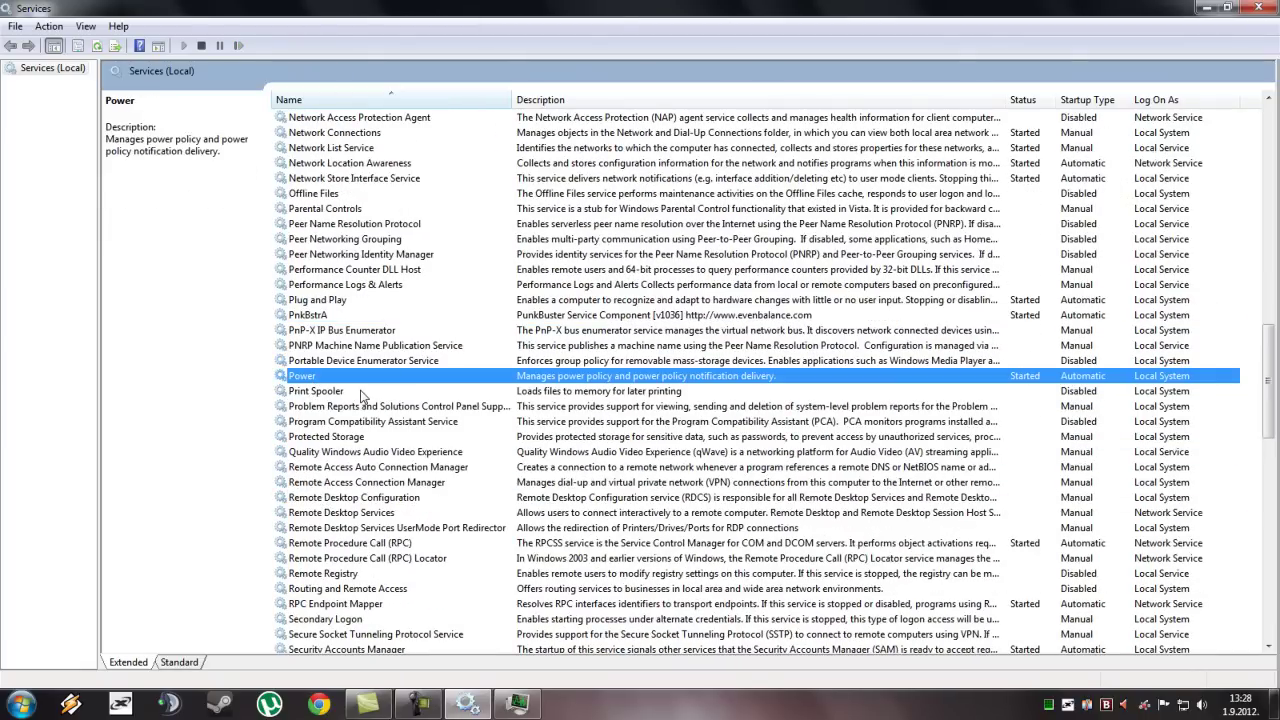
pyautogui.scroll(-1, 367, 418)
pyautogui.scroll(-2, 368, 430)
pyautogui.scroll(-2, 370, 450)
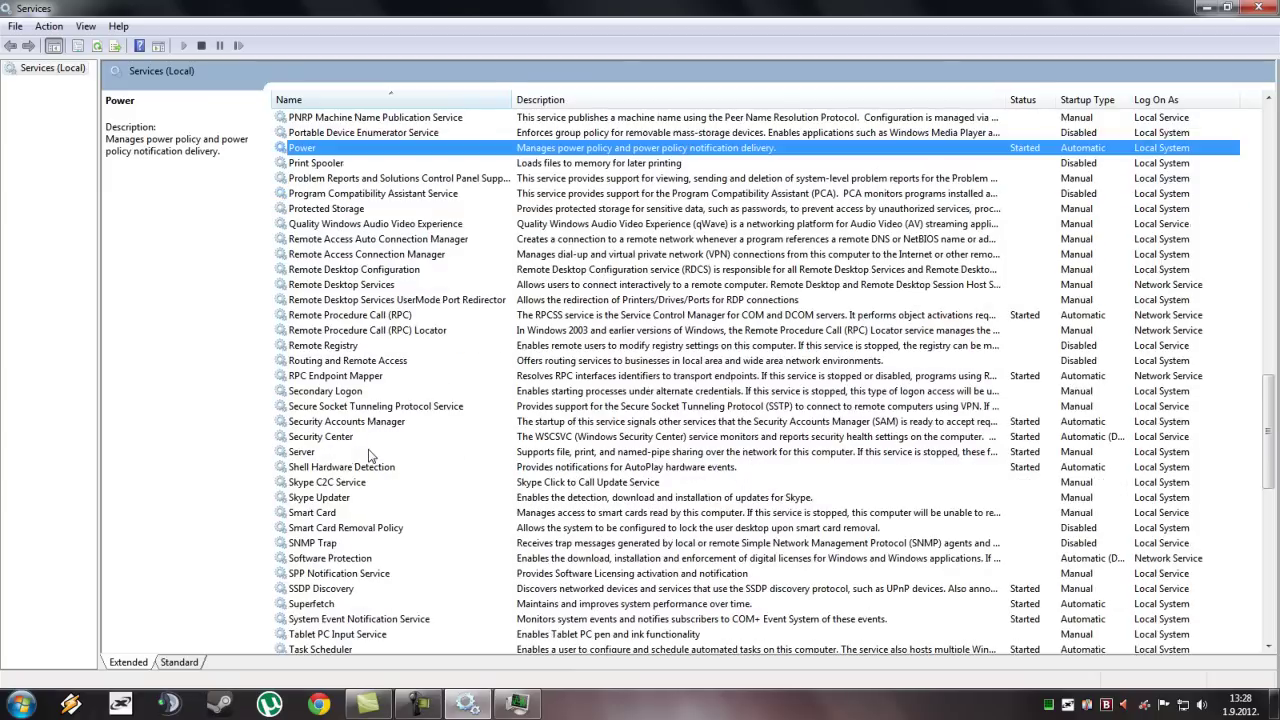
pyautogui.scroll(-2, 368, 455)
pyautogui.click(343, 393)
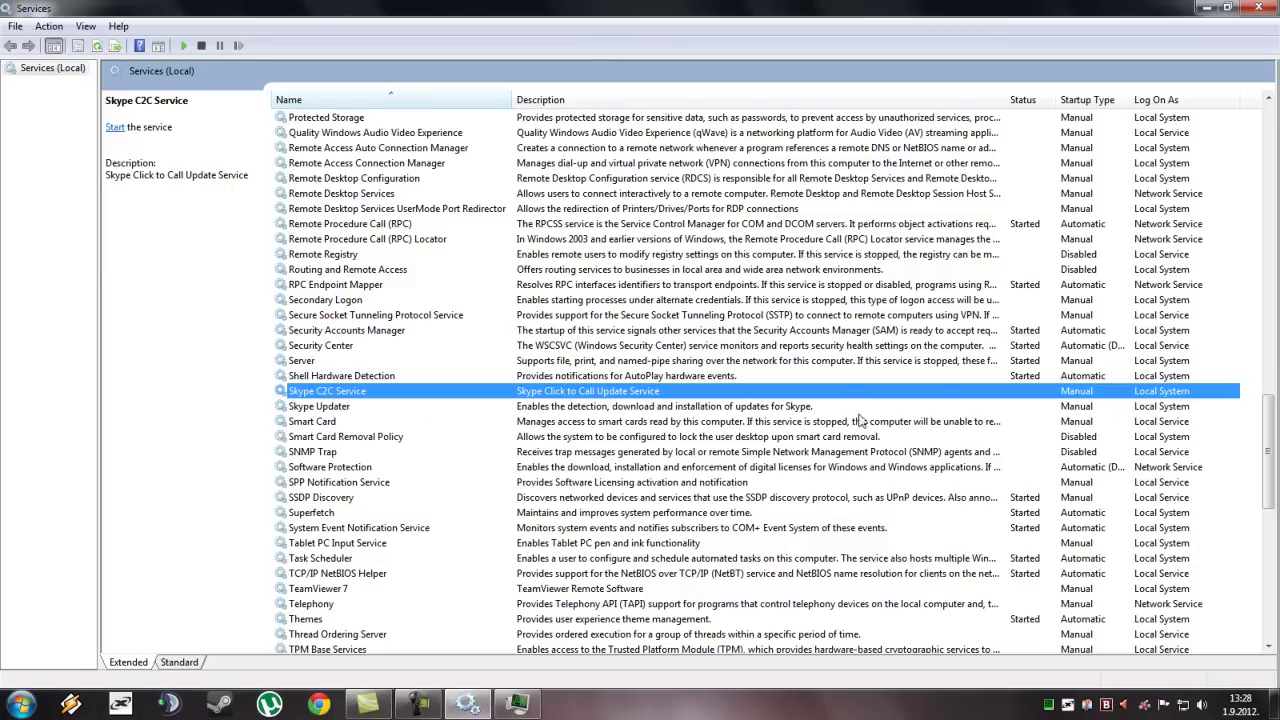
pyautogui.click(327, 409)
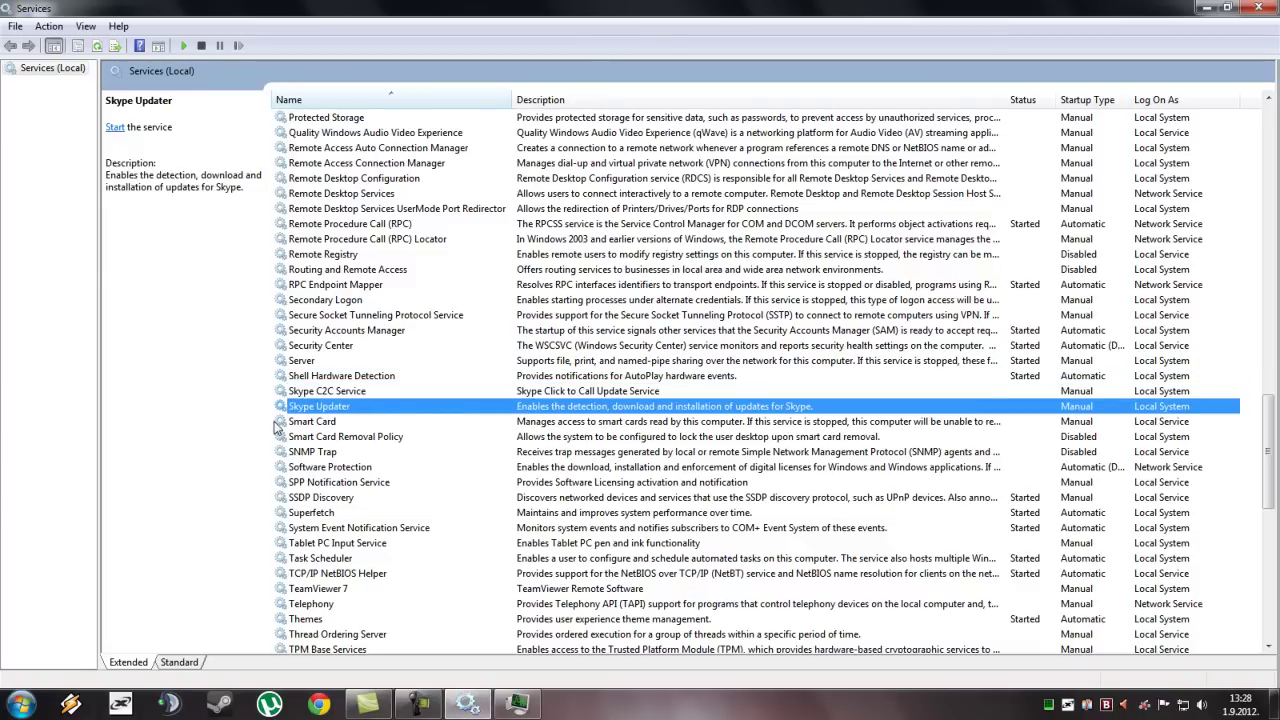
pyautogui.click(350, 424)
# - Review TeamViewer 7 and Windows Update, then close Services and bring up Task Manager
pyautogui.scroll(-1, 352, 455)
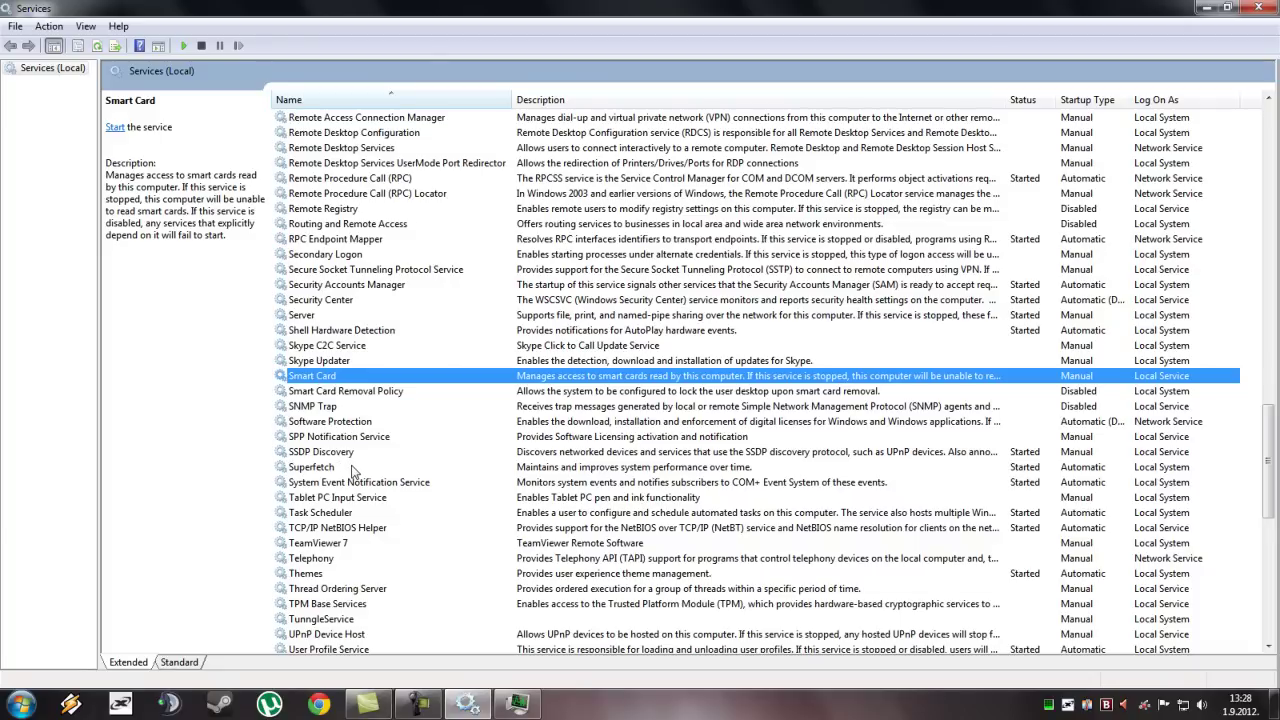
pyautogui.scroll(-2, 352, 468)
pyautogui.click(336, 456)
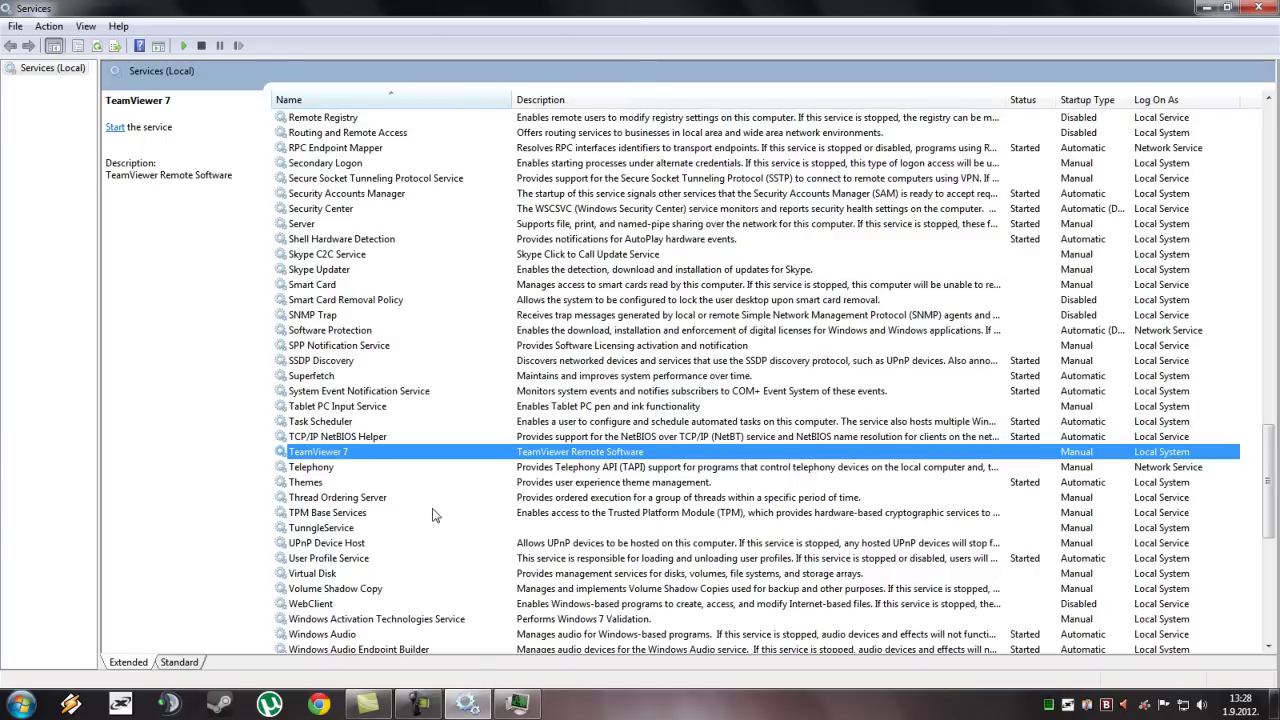
pyautogui.scroll(-3, 368, 500)
pyautogui.scroll(-4, 370, 515)
pyautogui.scroll(-3, 362, 527)
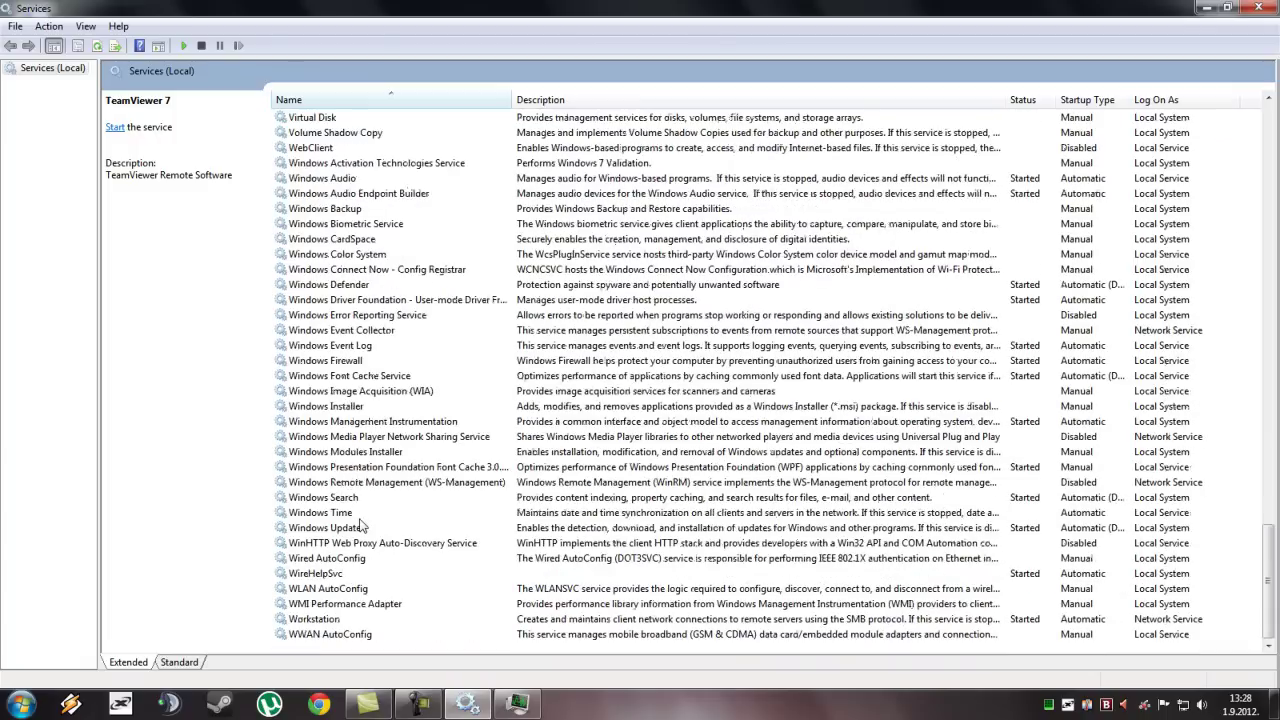
pyautogui.click(356, 529)
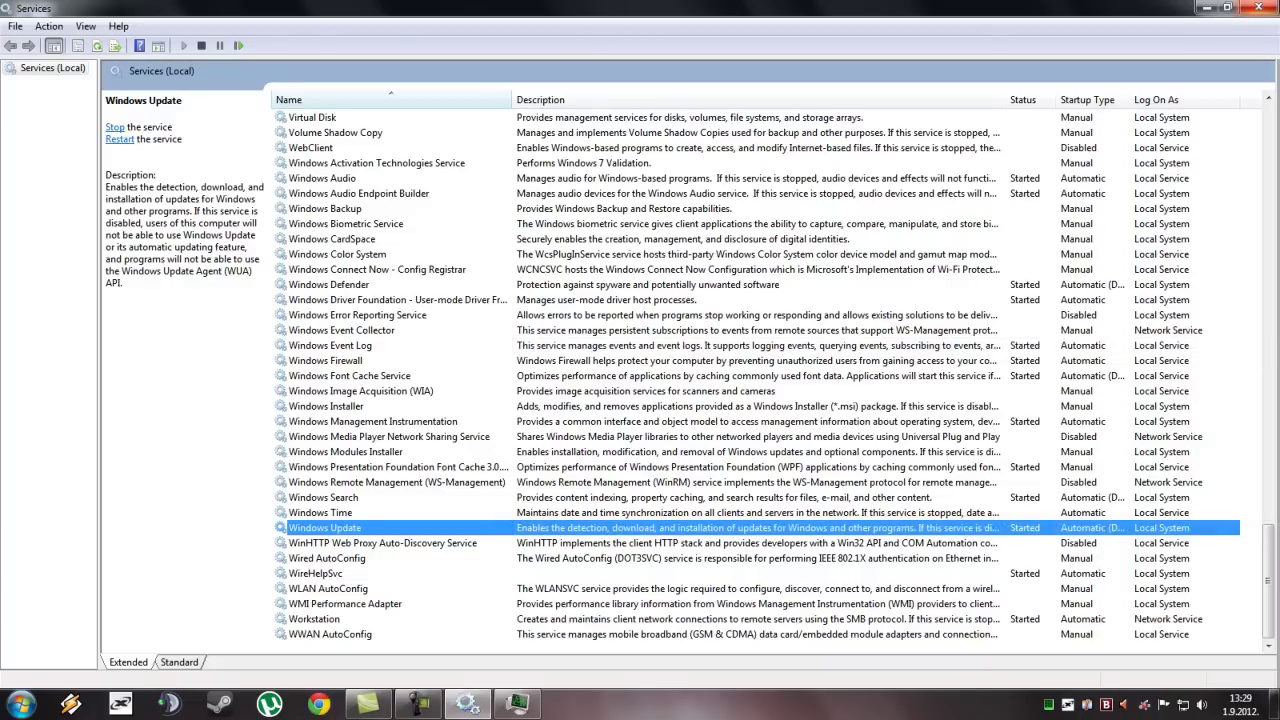
pyautogui.click(1275, 8)
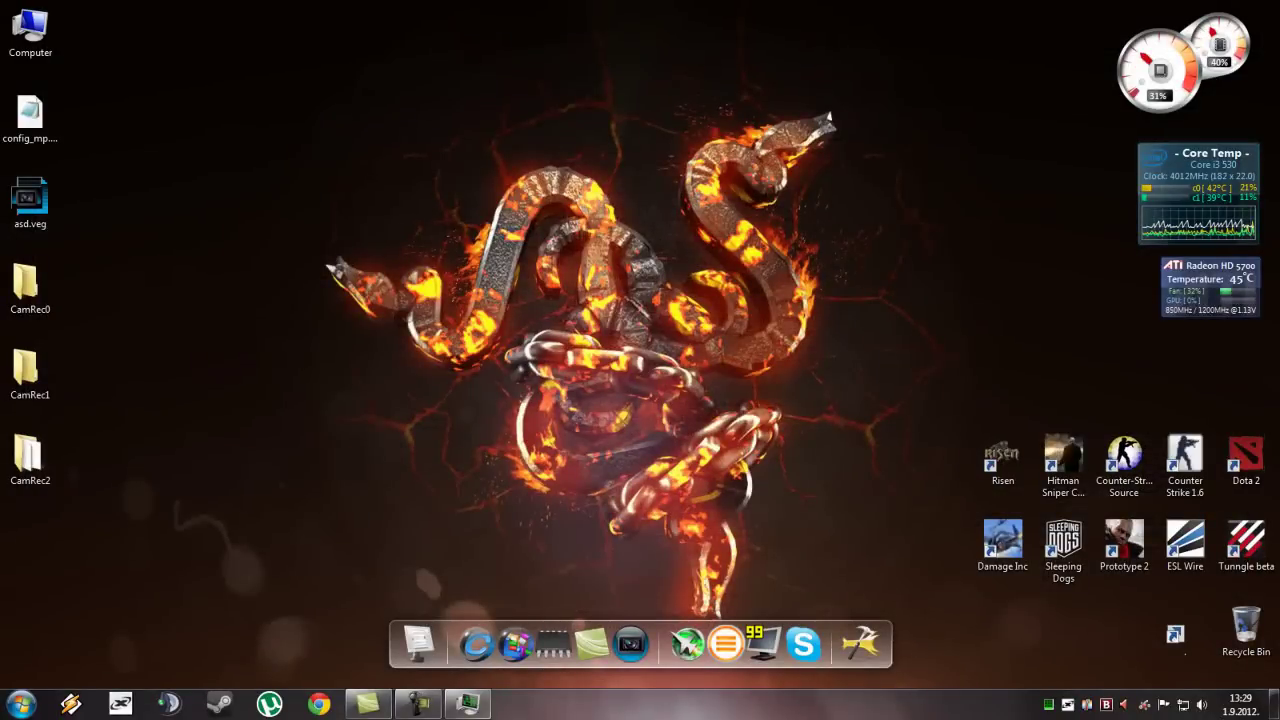
pyautogui.click(467, 703)
# - Move the Task Manager window left to view its running processes
pyautogui.moveTo(868, 70); pyautogui.dragTo(631, 60)
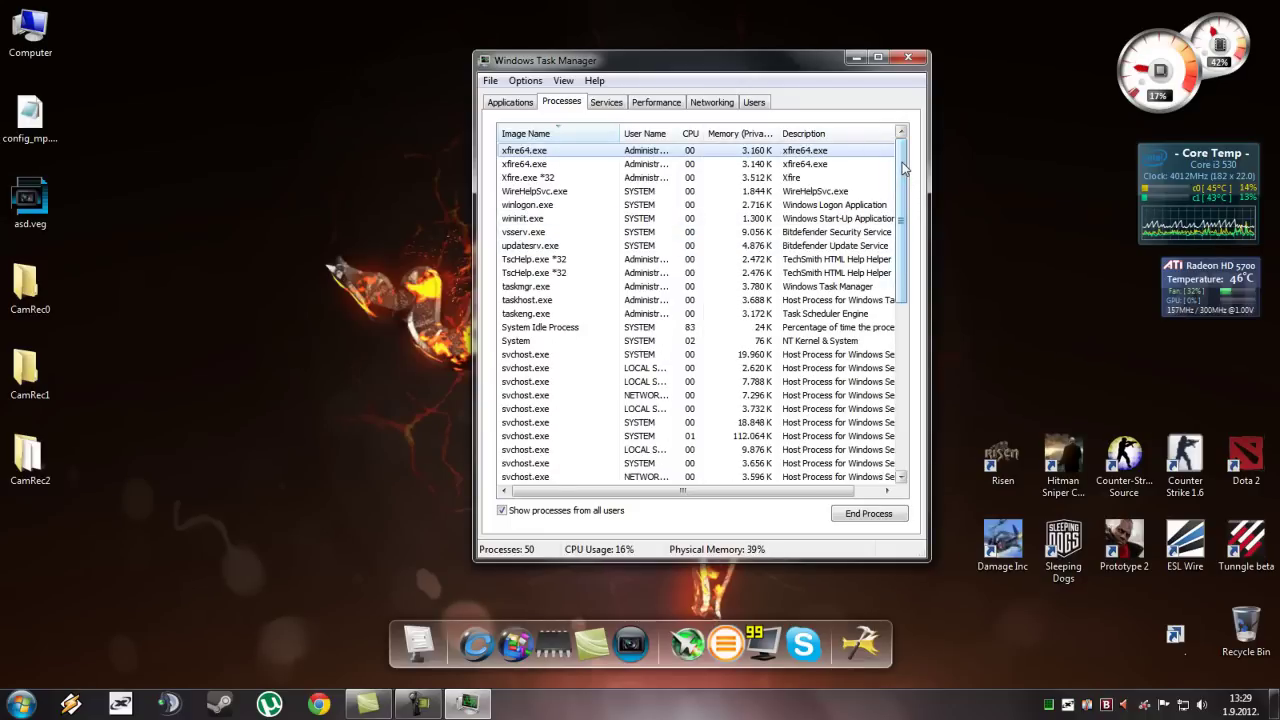
pyautogui.click(917, 53)
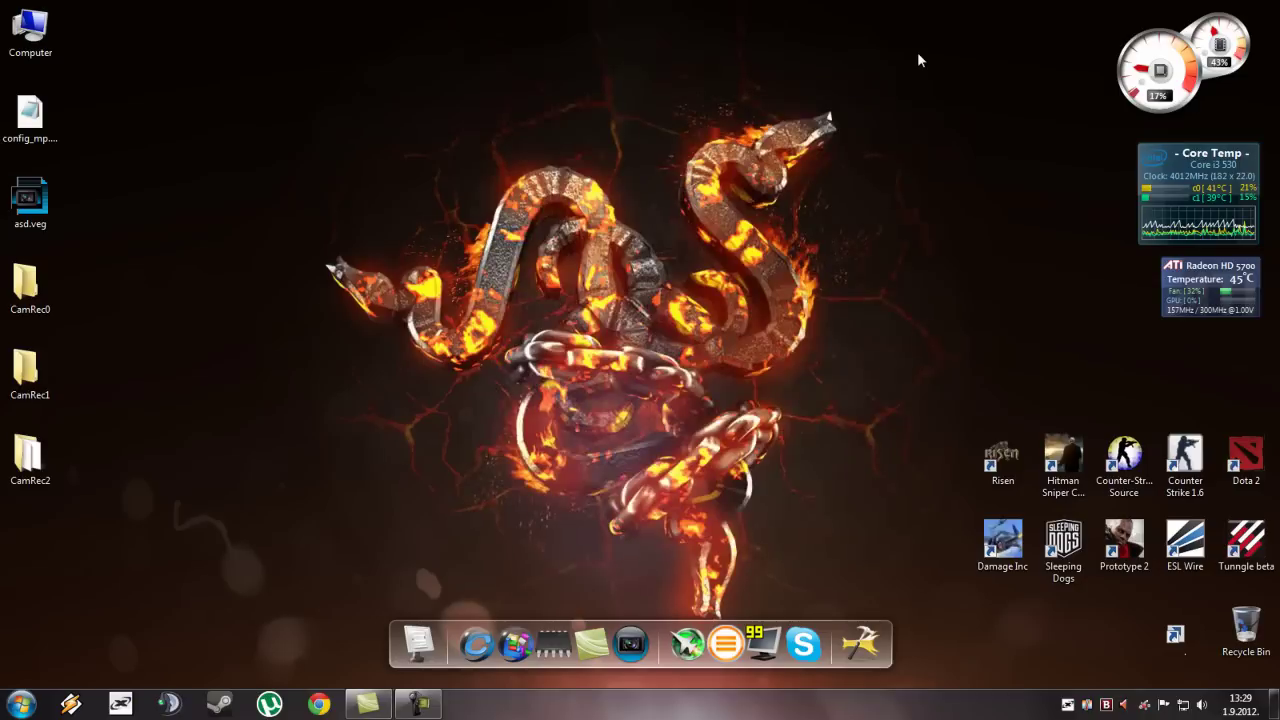